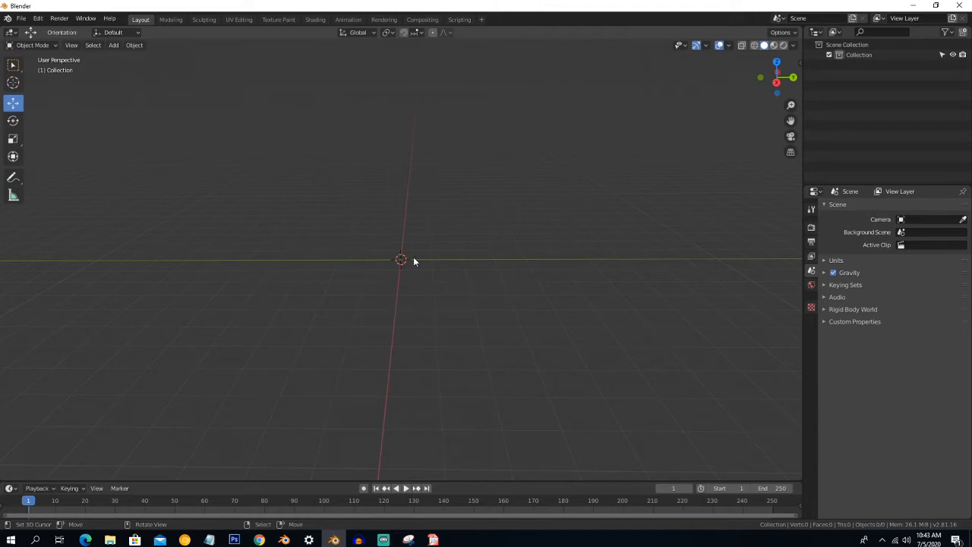
Step: Add a plane mesh at the origin and scale it by 10
{"action": "key", "text": "shift+a"}
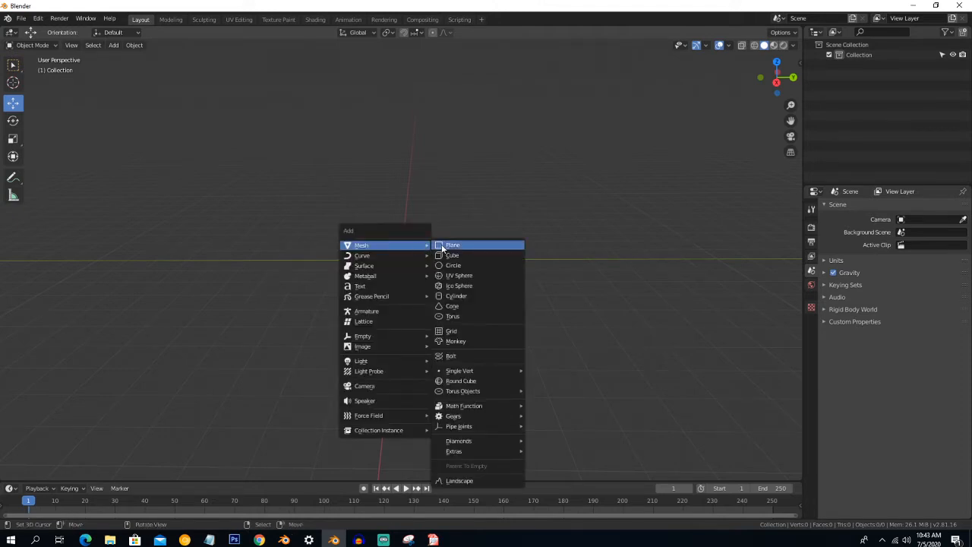
{"action": "left_click", "coordinate": [443, 246]}
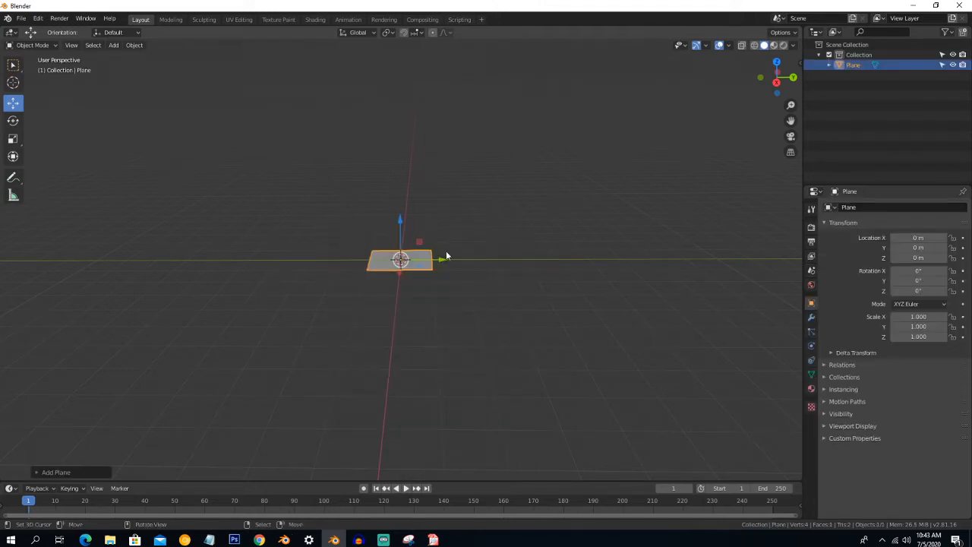
{"action": "type", "text": "s10"}
{"action": "key", "text": "Return"}
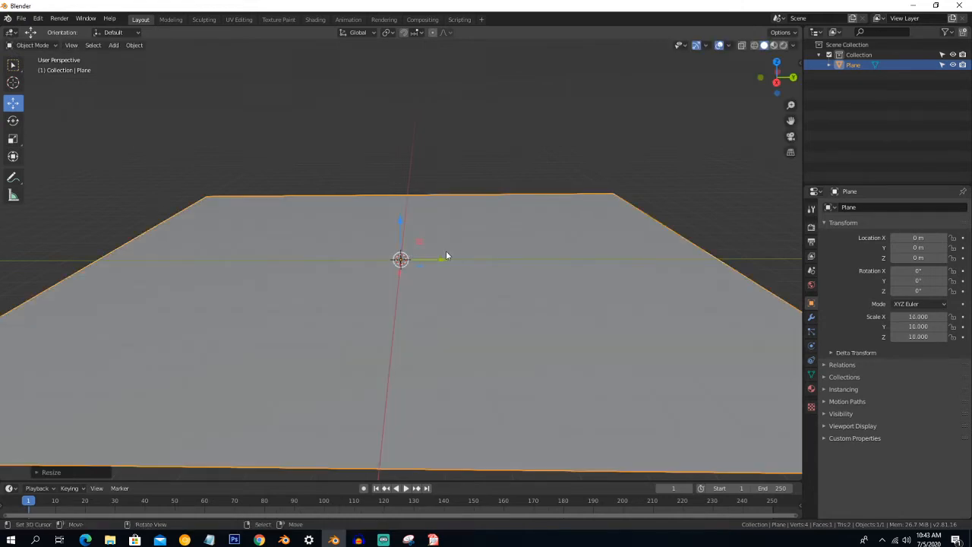
Step: Add an ico sphere and raise it about 0.9 m along Z so it rests on the plane
{"action": "middle_click_drag", "start_coordinate": [419, 284], "coordinate": [427, 288]}
{"action": "key", "text": "shift+a"}
{"action": "mouse_move", "coordinate": [385, 240]}
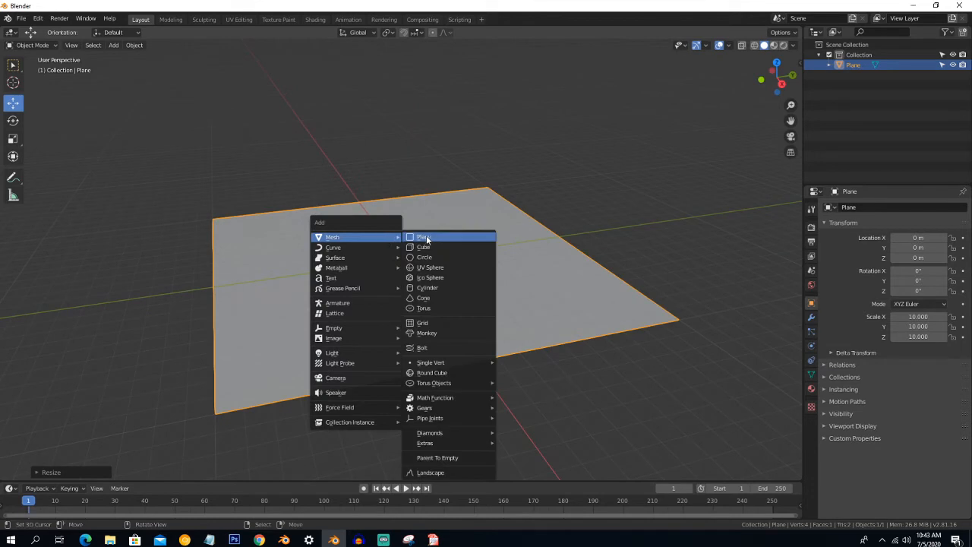
{"action": "left_click", "coordinate": [447, 278]}
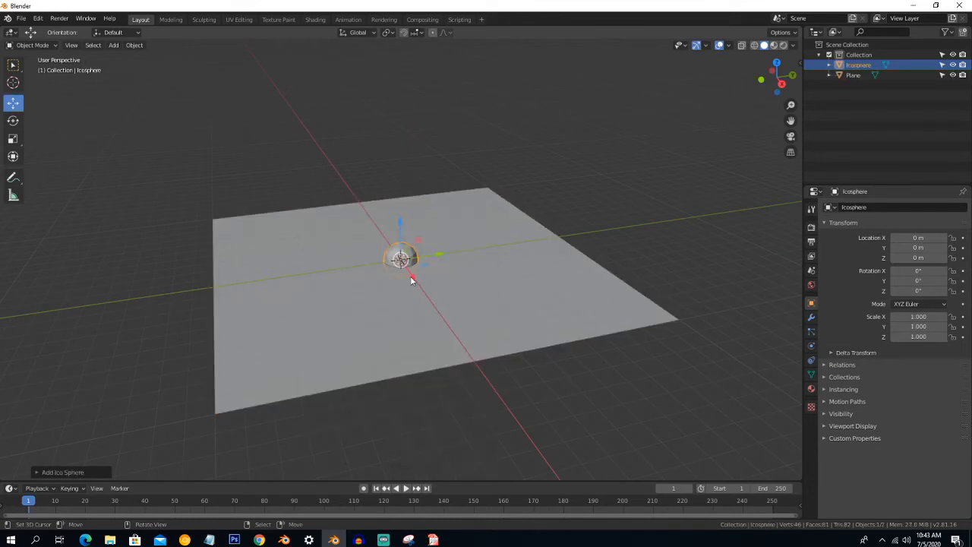
{"action": "left_click_drag", "start_coordinate": [400, 221], "coordinate": [397, 210]}
{"action": "scroll", "coordinate": [397, 243], "scroll_direction": "up", "scroll_amount": 3}
{"action": "scroll", "coordinate": [396, 244], "scroll_direction": "down", "scroll_amount": 2}
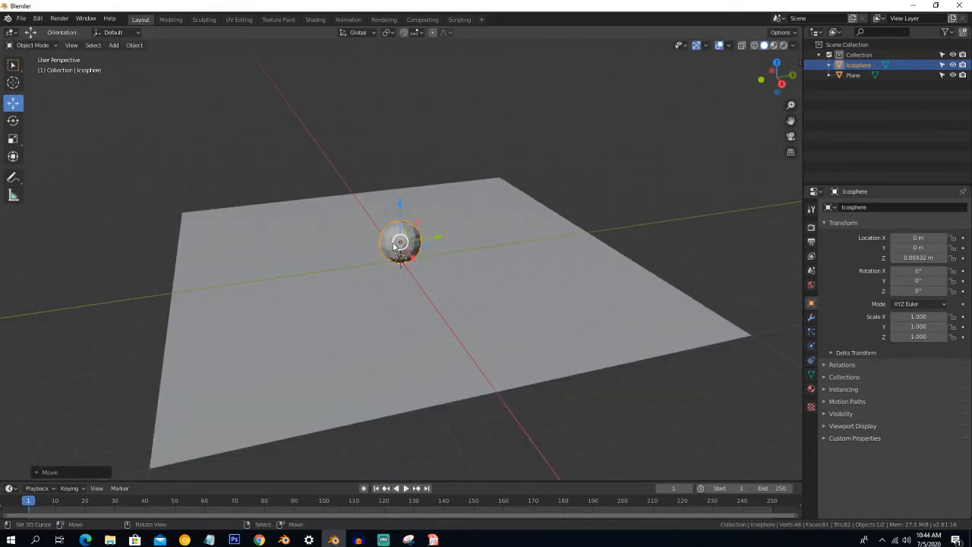
Step: Enable Dynamic Paint physics on the icosphere, set its type to Brush and add the brush
{"action": "middle_click_drag", "start_coordinate": [395, 245], "coordinate": [403, 234]}
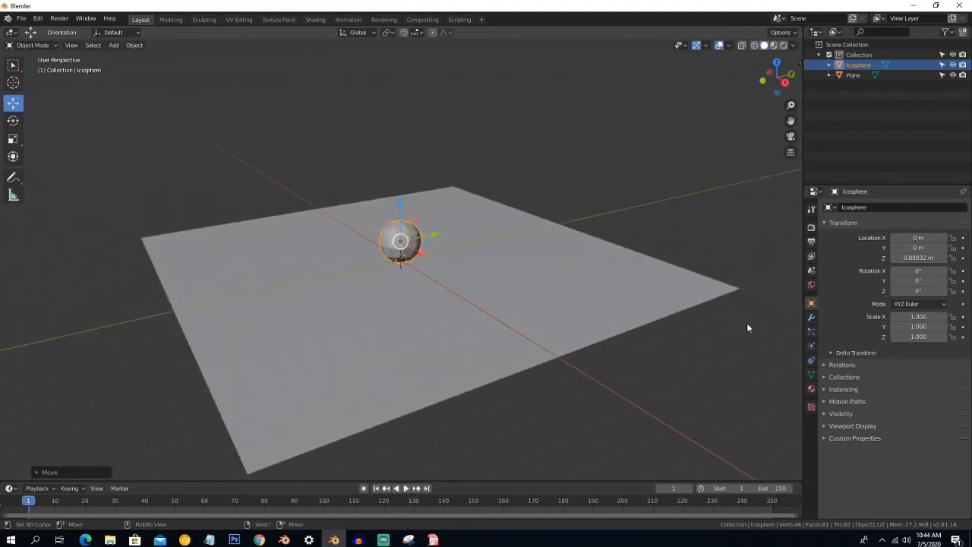
{"action": "left_click", "coordinate": [811, 346]}
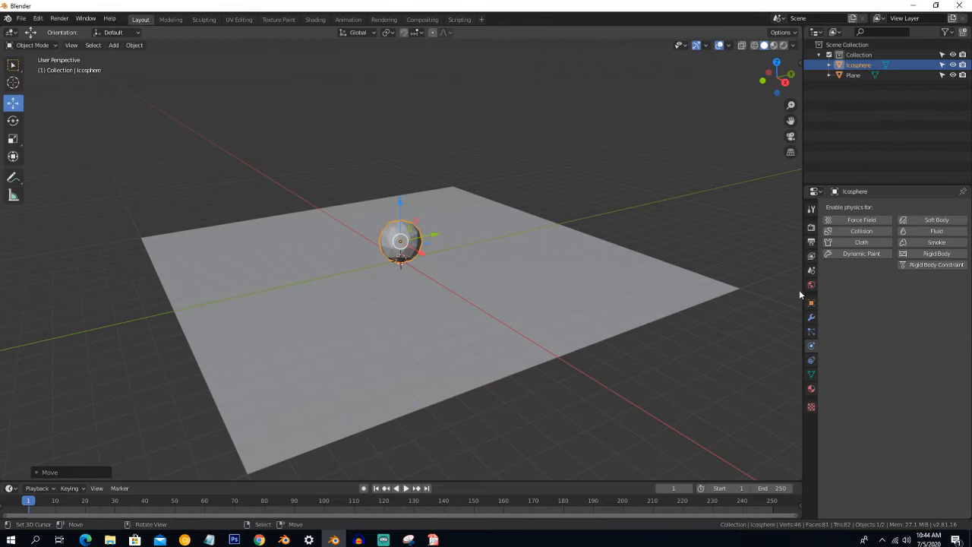
{"action": "left_click_drag", "start_coordinate": [802, 290], "coordinate": [769, 289]}
{"action": "left_click", "coordinate": [825, 255]}
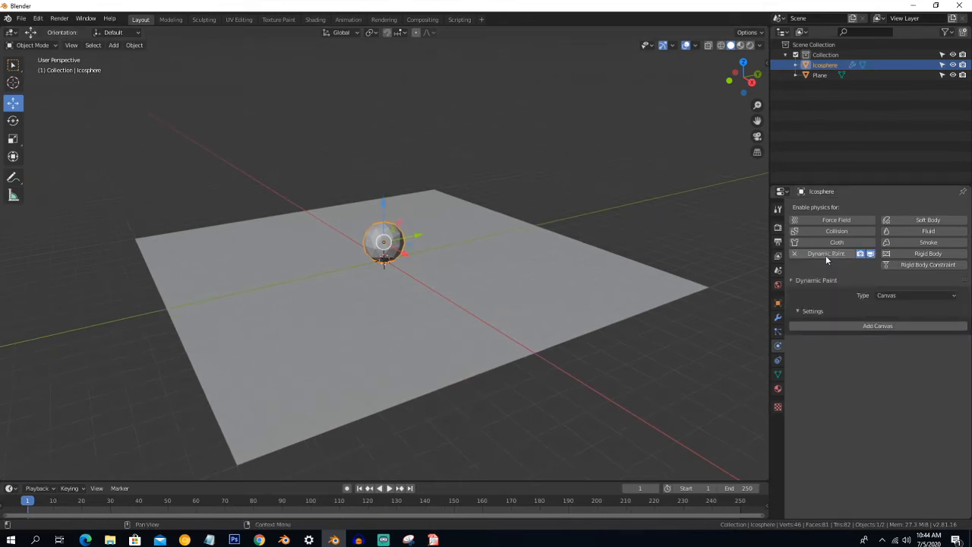
{"action": "left_click", "coordinate": [904, 293]}
{"action": "left_click", "coordinate": [906, 314]}
{"action": "left_click", "coordinate": [880, 327]}
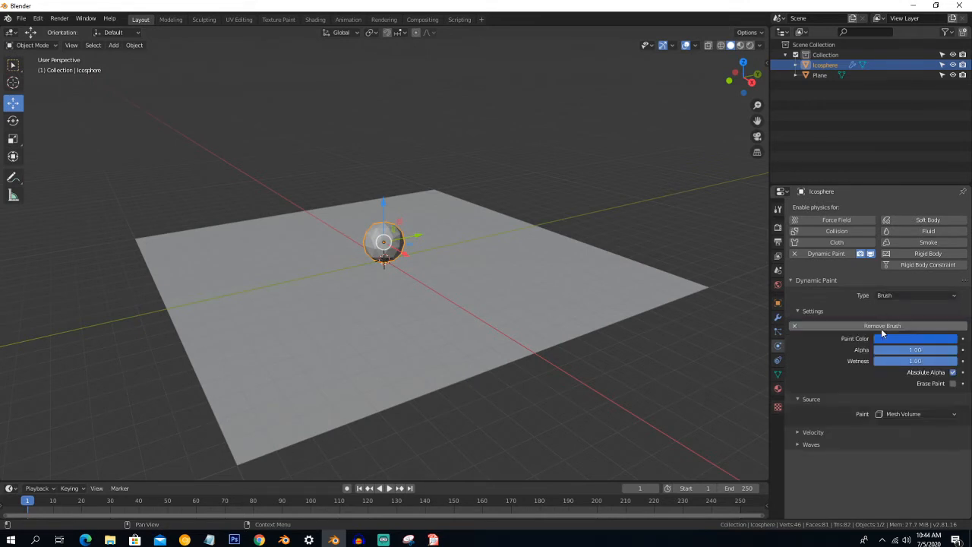
Step: Enable Dynamic Paint physics on the plane and add it as a canvas
{"action": "left_click", "coordinate": [489, 306]}
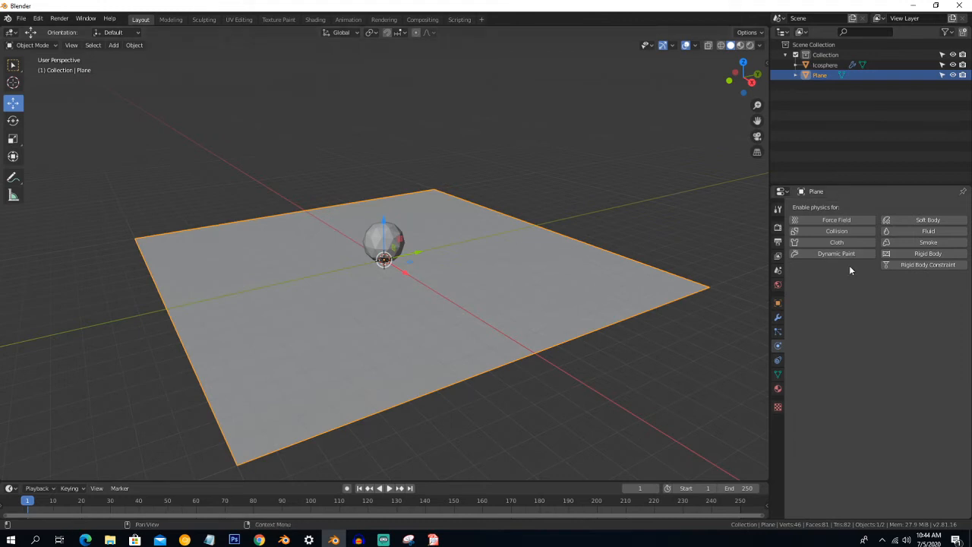
{"action": "left_click", "coordinate": [817, 255]}
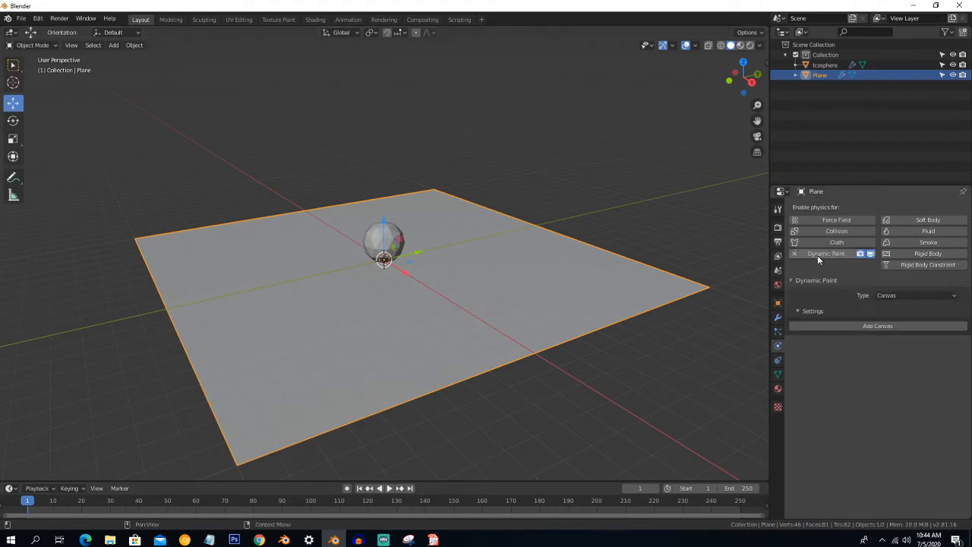
{"action": "left_click", "coordinate": [902, 329]}
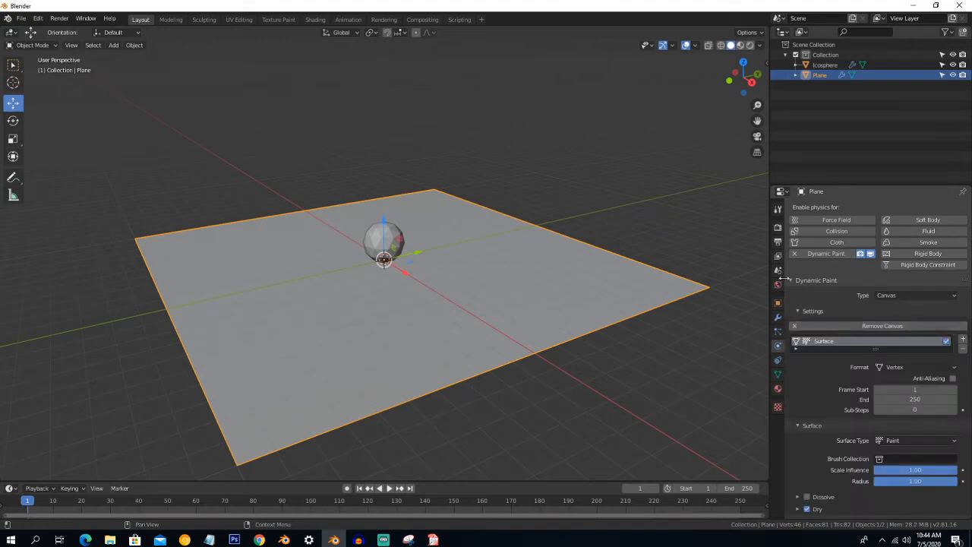
Step: Examine the plane's canvas settings, keeping the surface format on Vertex and the surface type on Paint
{"action": "left_click_drag", "start_coordinate": [770, 164], "coordinate": [712, 189]}
{"action": "scroll", "coordinate": [552, 263], "scroll_direction": "down", "scroll_amount": 2}
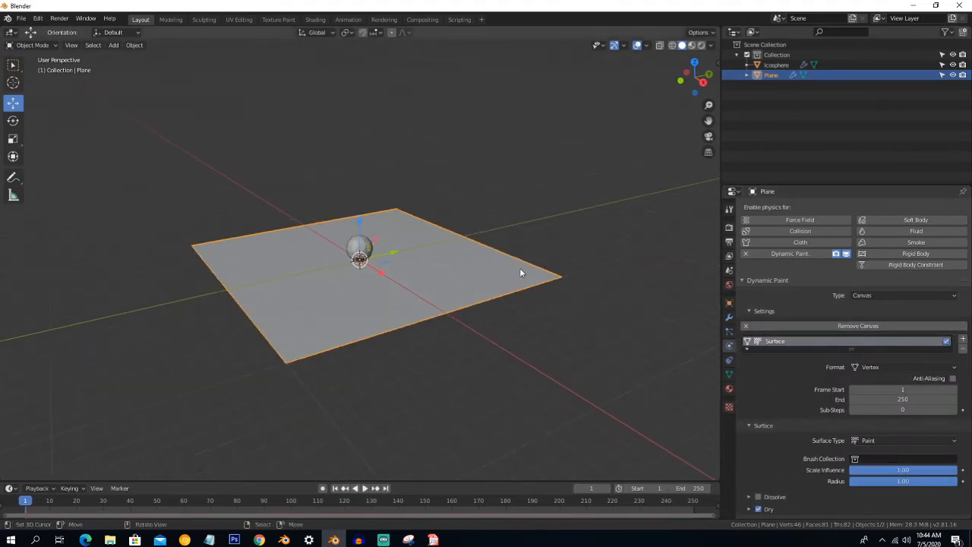
{"action": "scroll", "coordinate": [507, 262], "scroll_direction": "up", "scroll_amount": 4}
{"action": "scroll", "coordinate": [507, 262], "scroll_direction": "down", "scroll_amount": 3}
{"action": "middle_click_drag", "start_coordinate": [507, 261], "coordinate": [504, 258]}
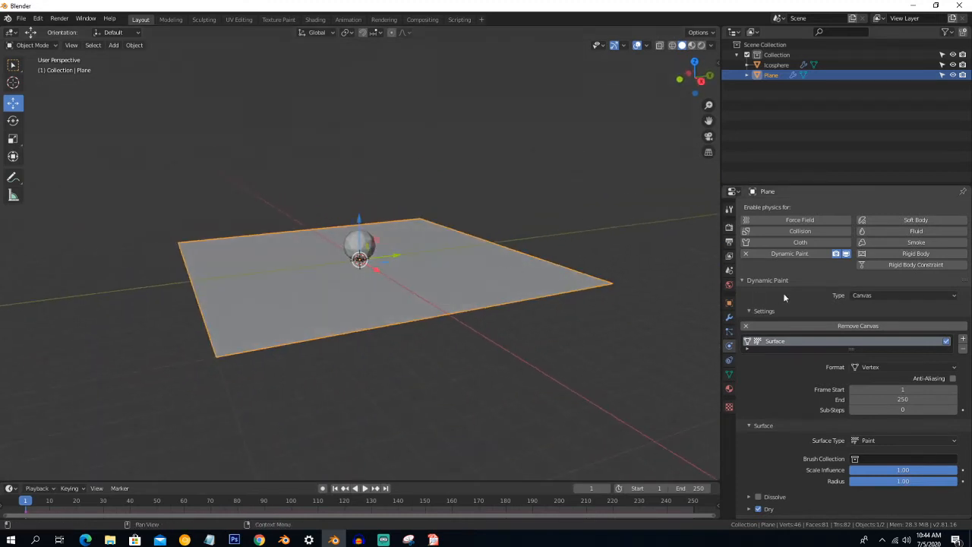
{"action": "scroll", "coordinate": [852, 304], "scroll_direction": "down", "scroll_amount": 1}
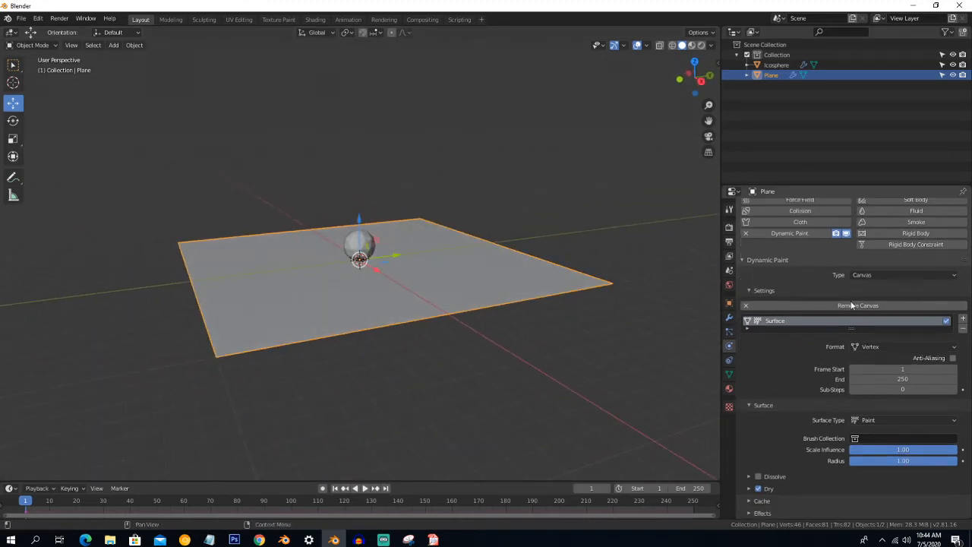
{"action": "left_click", "coordinate": [875, 349]}
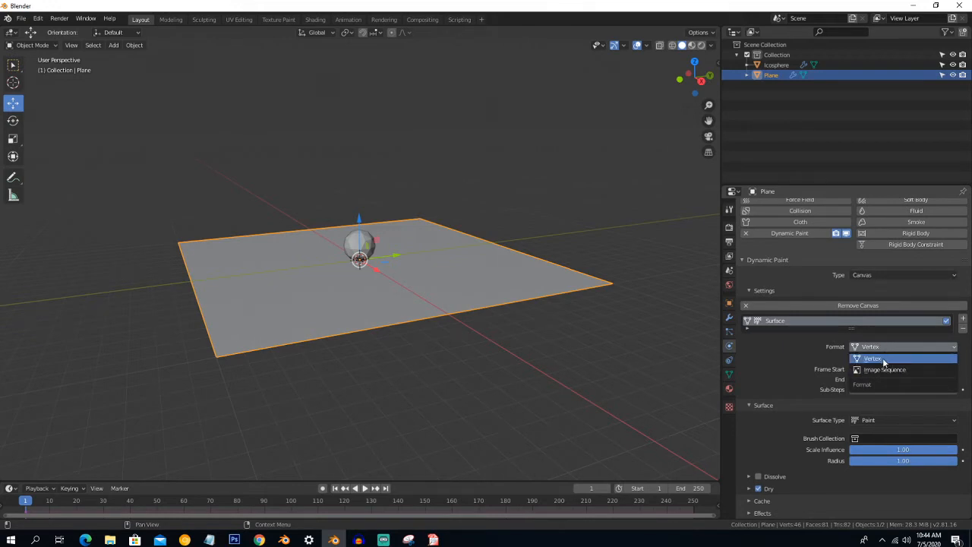
{"action": "left_click", "coordinate": [884, 360]}
{"action": "scroll", "coordinate": [883, 353], "scroll_direction": "down", "scroll_amount": 1}
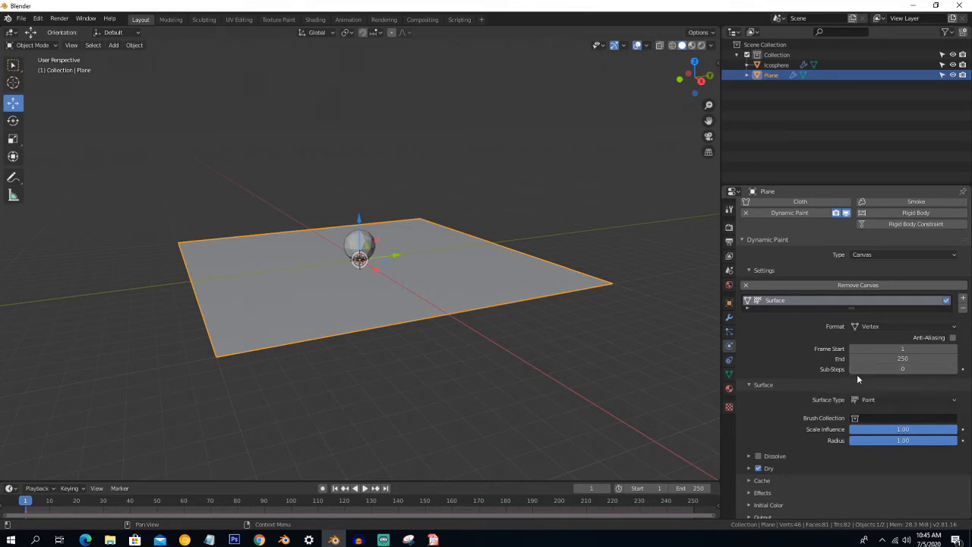
{"action": "scroll", "coordinate": [789, 376], "scroll_direction": "down", "scroll_amount": 1}
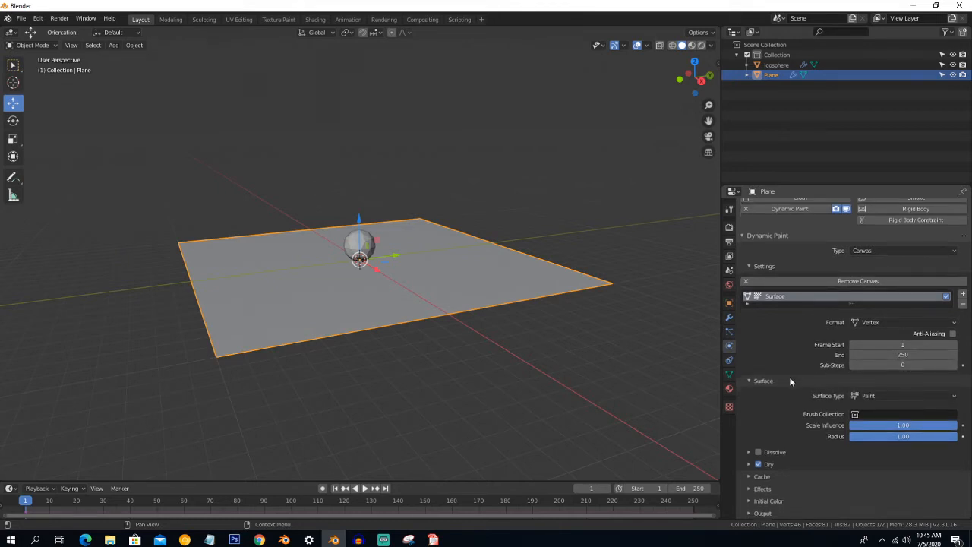
{"action": "left_click", "coordinate": [899, 395]}
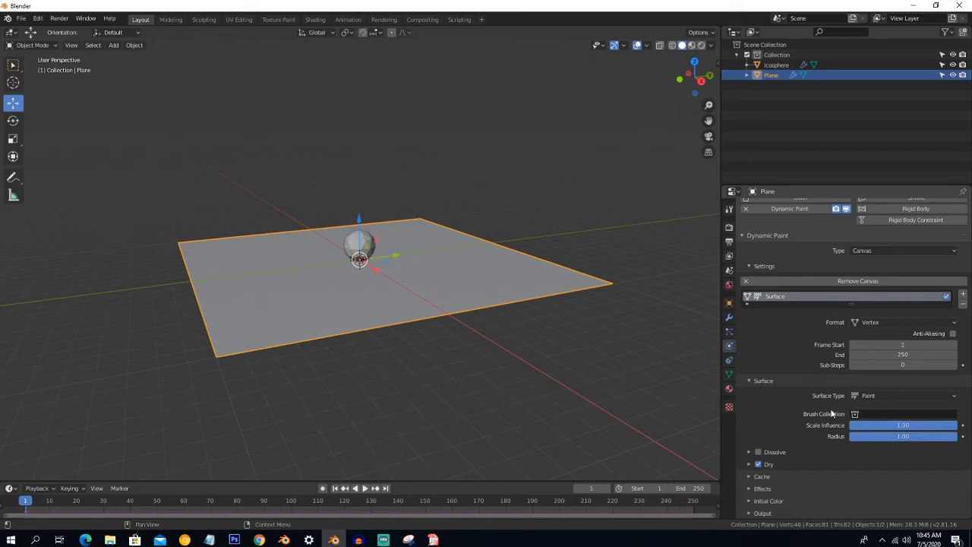
{"action": "scroll", "coordinate": [831, 412], "scroll_direction": "up", "scroll_amount": 2}
{"action": "scroll", "coordinate": [820, 412], "scroll_direction": "down", "scroll_amount": 2}
{"action": "scroll", "coordinate": [814, 410], "scroll_direction": "up", "scroll_amount": 2}
Step: In top view, move the icosphere along X until it is off the plane, beyond its negative X edge
{"action": "middle_click_drag", "start_coordinate": [377, 311], "coordinate": [401, 325]}
{"action": "key", "text": "KP_7"}
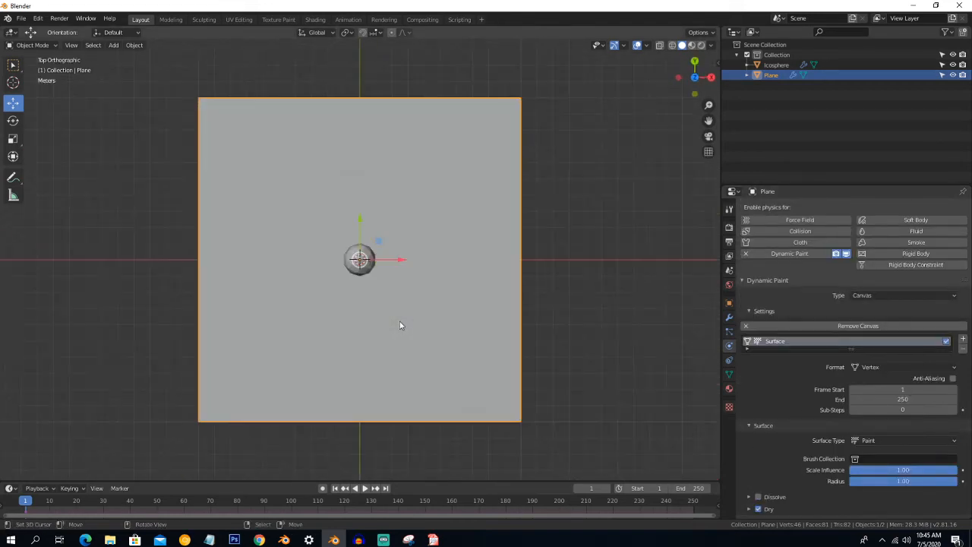
{"action": "scroll", "coordinate": [400, 320], "scroll_direction": "up", "scroll_amount": 1}
{"action": "scroll", "coordinate": [400, 321], "scroll_direction": "down", "scroll_amount": 2}
{"action": "scroll", "coordinate": [400, 321], "scroll_direction": "up", "scroll_amount": 2}
{"action": "left_click", "coordinate": [373, 260]}
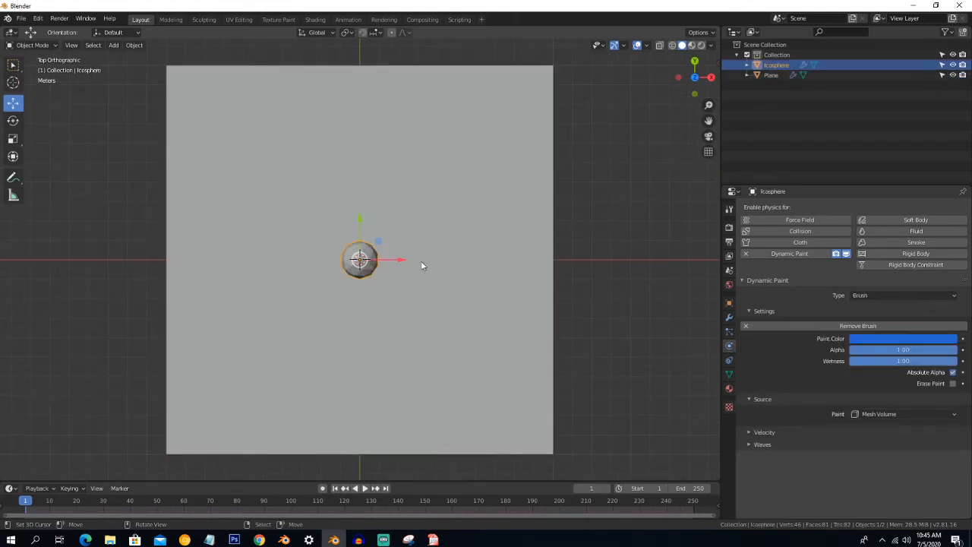
{"action": "key", "text": "g"}
{"action": "key", "text": "x"}
{"action": "left_click", "coordinate": [139, 276]}
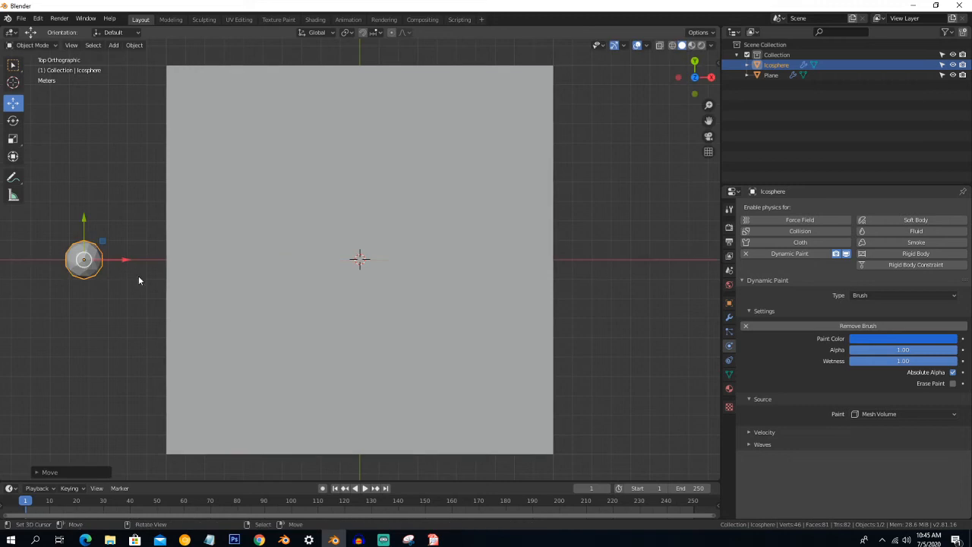
{"action": "scroll", "coordinate": [139, 278], "scroll_direction": "down", "scroll_amount": 2}
{"action": "scroll", "coordinate": [139, 278], "scroll_direction": "up", "scroll_amount": 1}
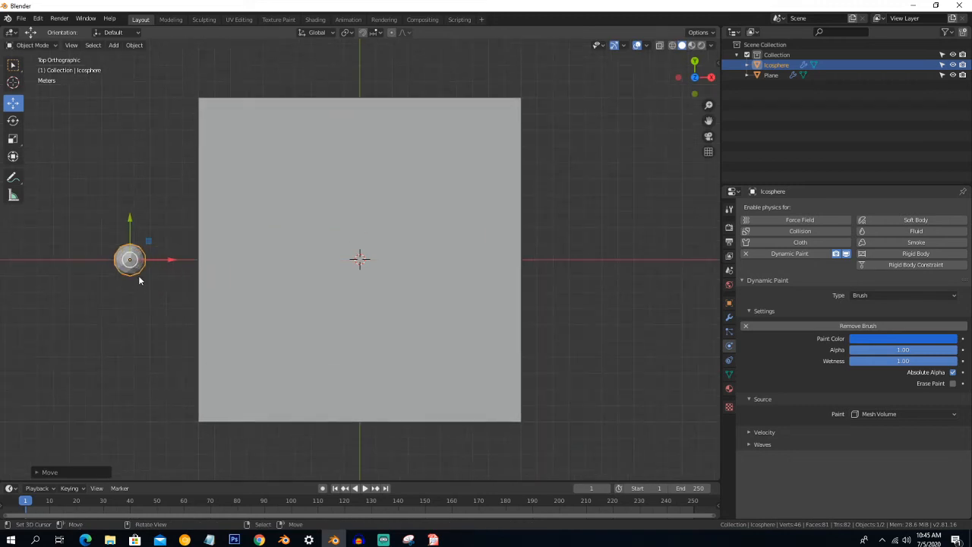
Step: Set the active keying set to LocRotScale and insert a keyframe for the icosphere at frame 1
{"action": "left_click", "coordinate": [71, 488]}
{"action": "left_click", "coordinate": [67, 403]}
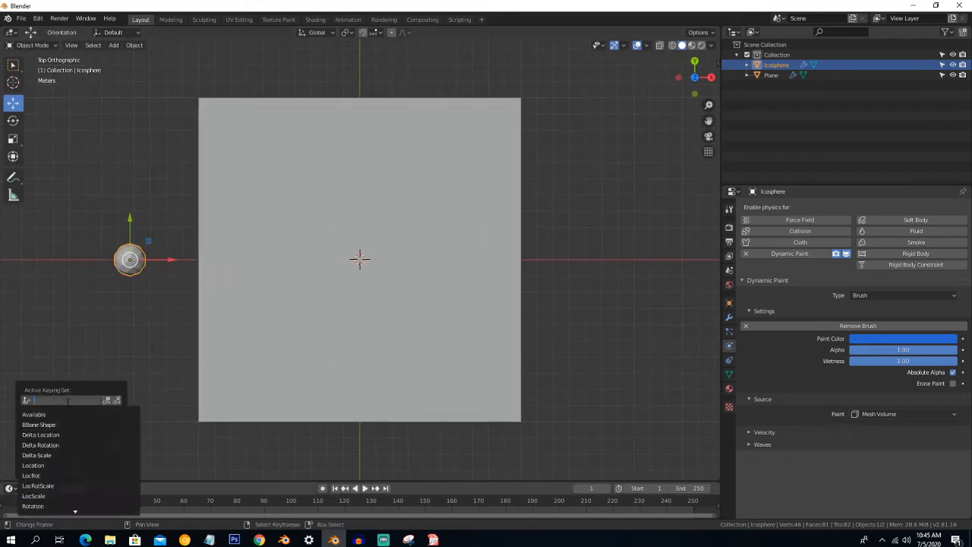
{"action": "left_click", "coordinate": [67, 485]}
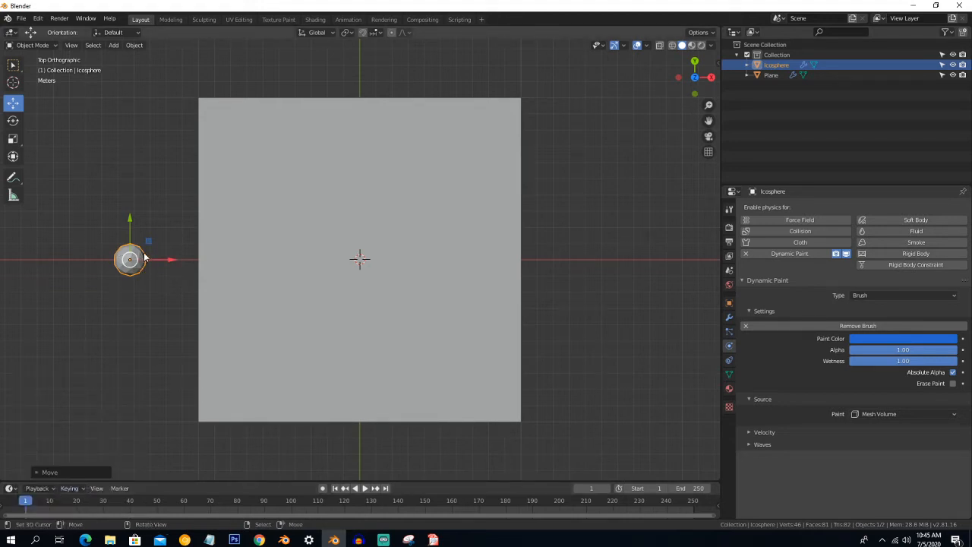
{"action": "key", "text": "i"}
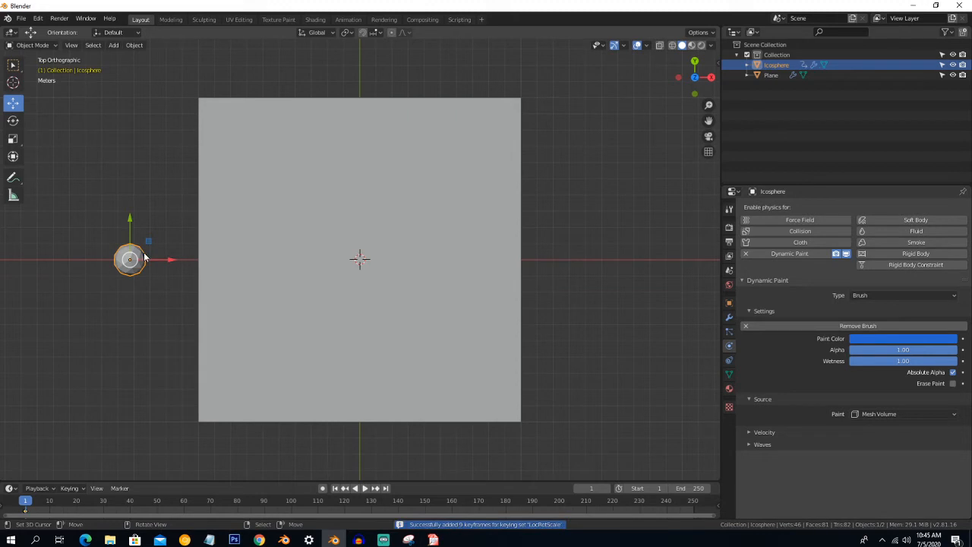
Step: At frame 20, move the icosphere onto the plane's negative X, positive Y quarter and insert a keyframe
{"action": "left_click", "coordinate": [76, 514]}
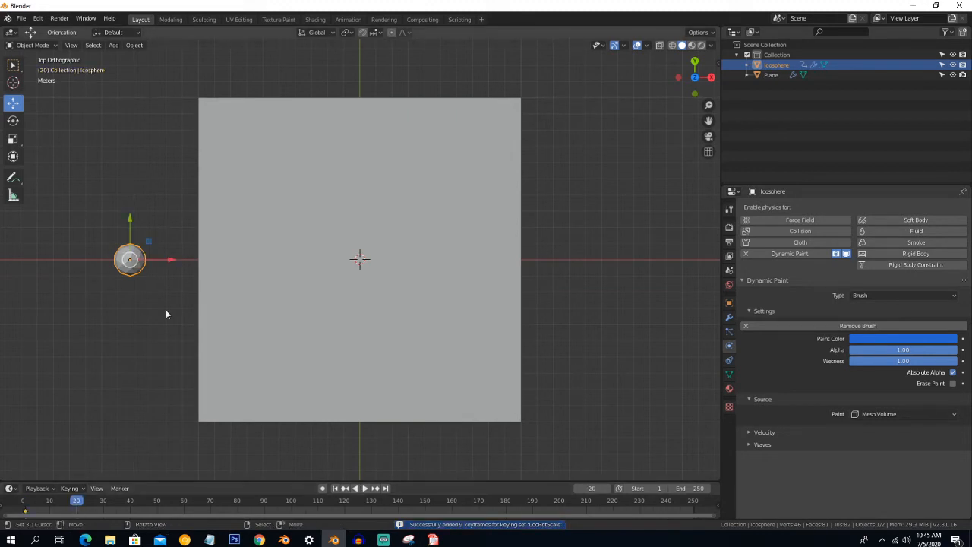
{"action": "key", "text": "g"}
{"action": "left_click", "coordinate": [313, 234]}
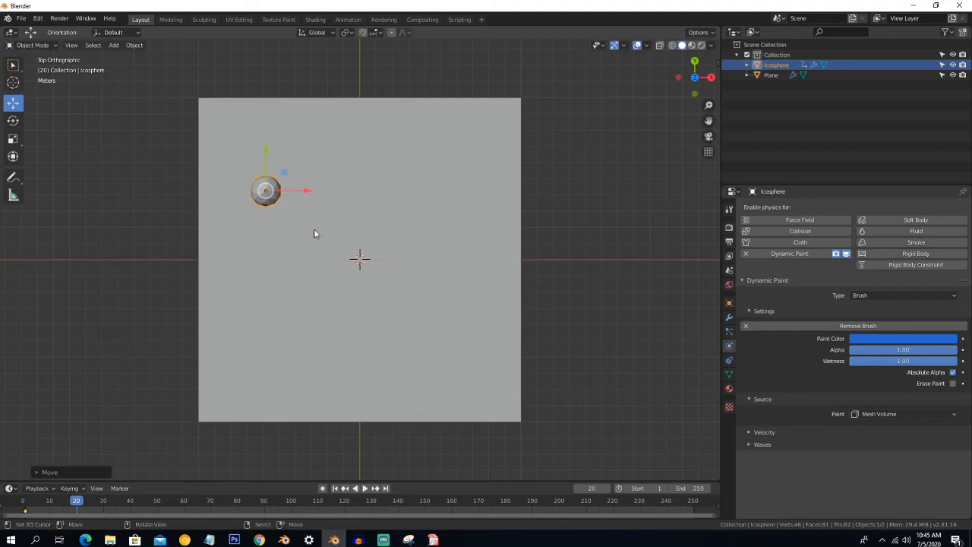
{"action": "key", "text": "i"}
Step: At frame 30, move the icosphere close to the plane's centre and insert a keyframe
{"action": "left_click", "coordinate": [103, 513]}
{"action": "key", "text": "g"}
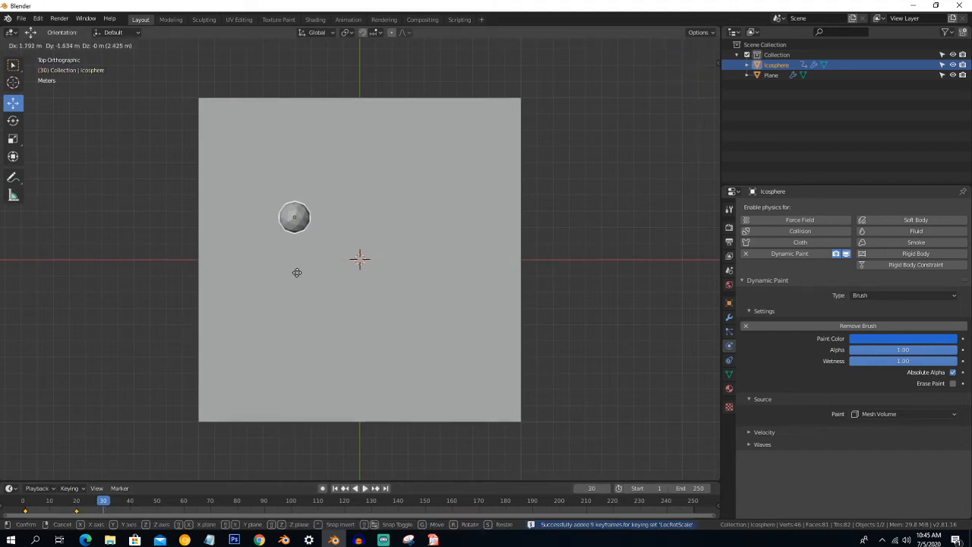
{"action": "left_click", "coordinate": [342, 303]}
{"action": "key", "text": "i"}
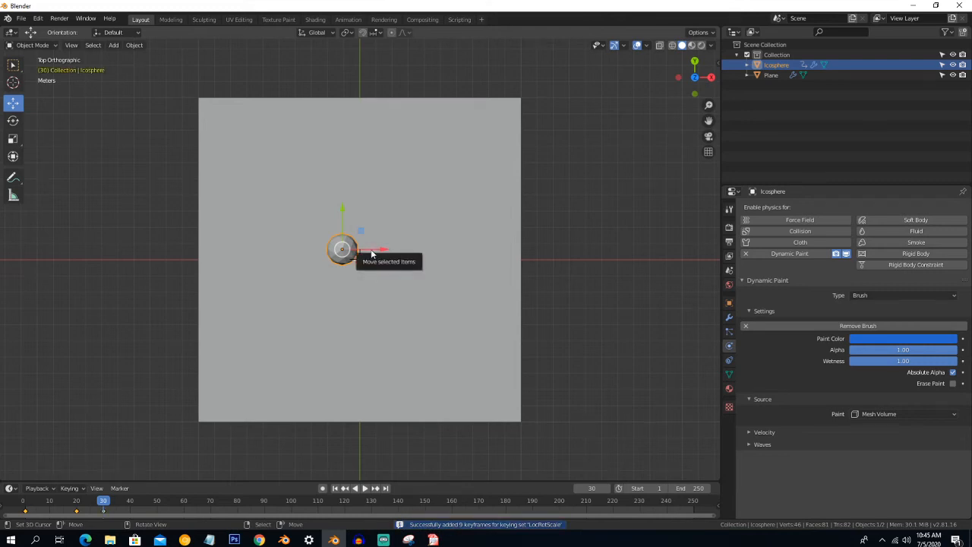
Step: At frame 38, move the icosphere into the plane's positive X, positive Y quarter and insert a keyframe
{"action": "left_click", "coordinate": [125, 513]}
{"action": "key", "text": "g"}
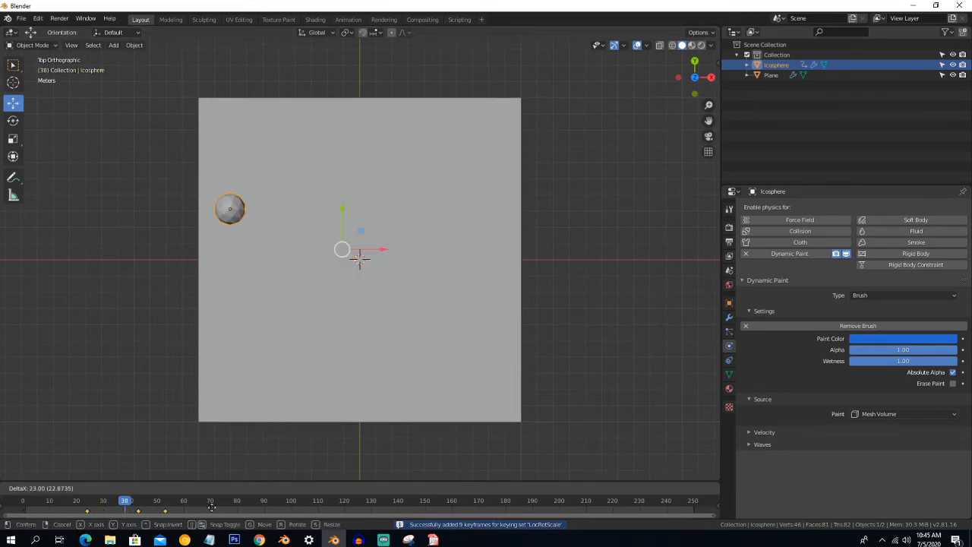
{"action": "key", "text": "Escape"}
{"action": "left_click_drag", "start_coordinate": [366, 259], "coordinate": [445, 236]}
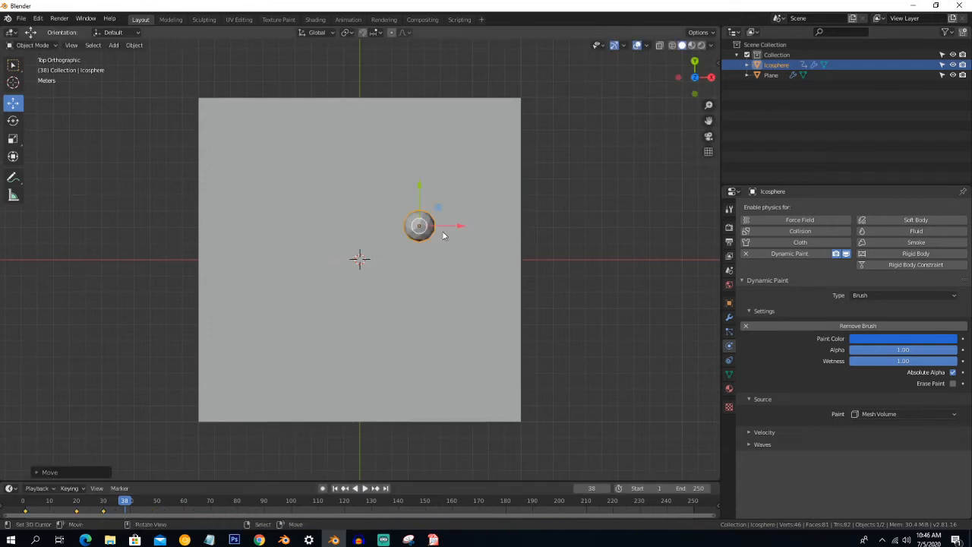
{"action": "key", "text": "i"}
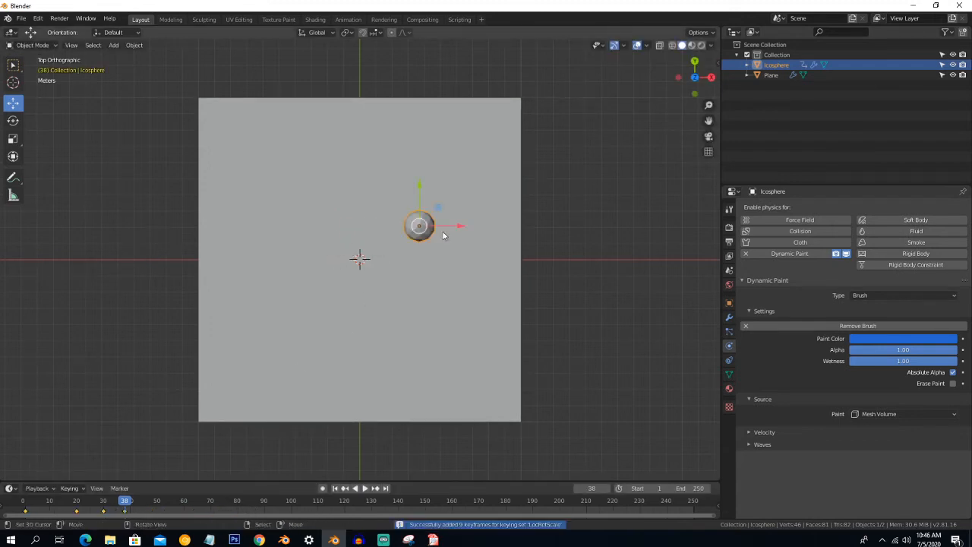
Step: At frame 44, move the icosphere off the plane past its positive X edge, near the X axis, and insert a keyframe
{"action": "left_click", "coordinate": [140, 512]}
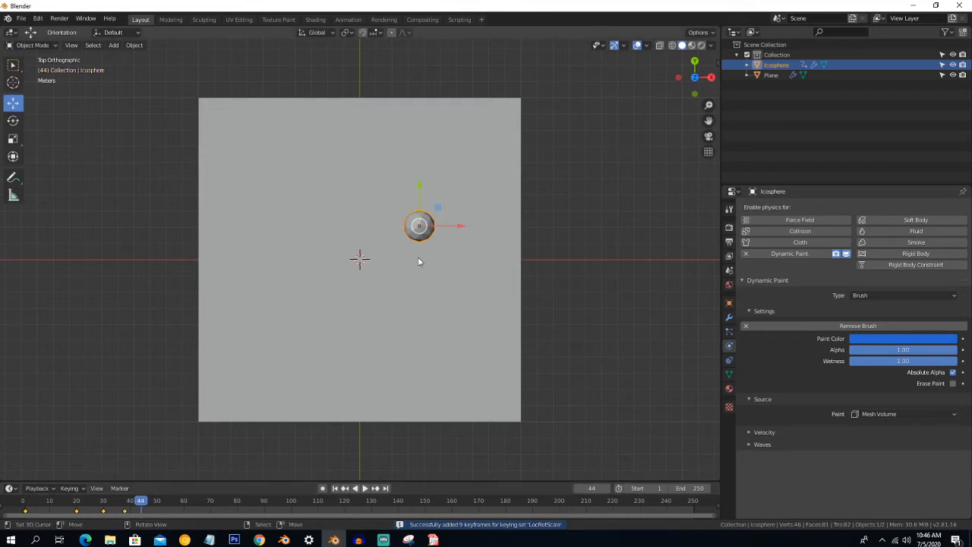
{"action": "key", "text": "g"}
{"action": "left_click", "coordinate": [593, 295]}
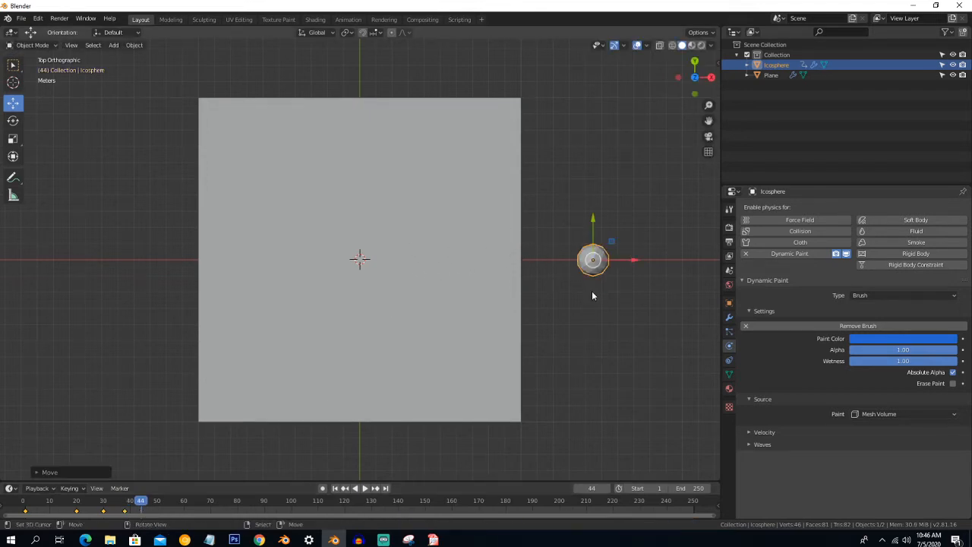
{"action": "key", "text": "i"}
Step: Set the animation's end frame to 60
{"action": "middle_click_drag", "start_coordinate": [581, 282], "coordinate": [546, 254]}
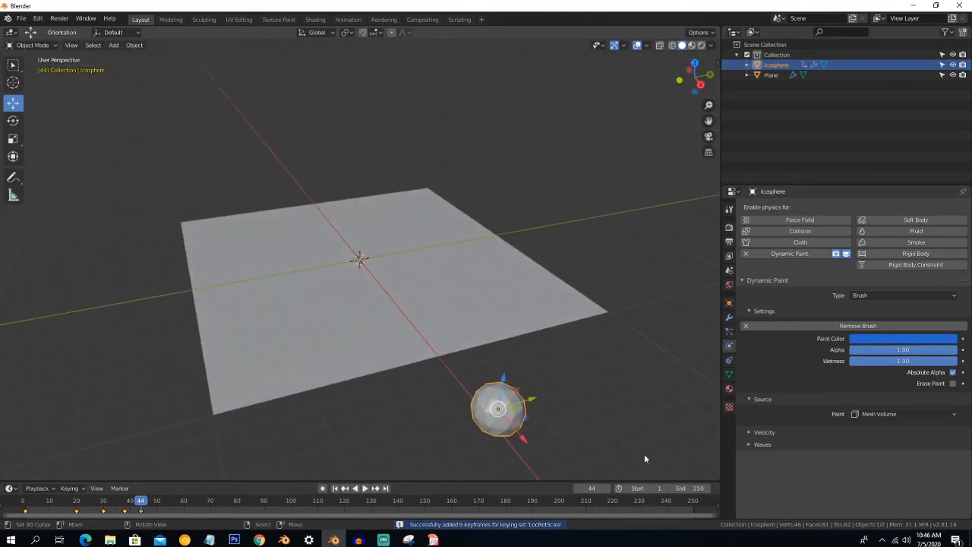
{"action": "left_click", "coordinate": [683, 488]}
{"action": "type", "text": "1"}
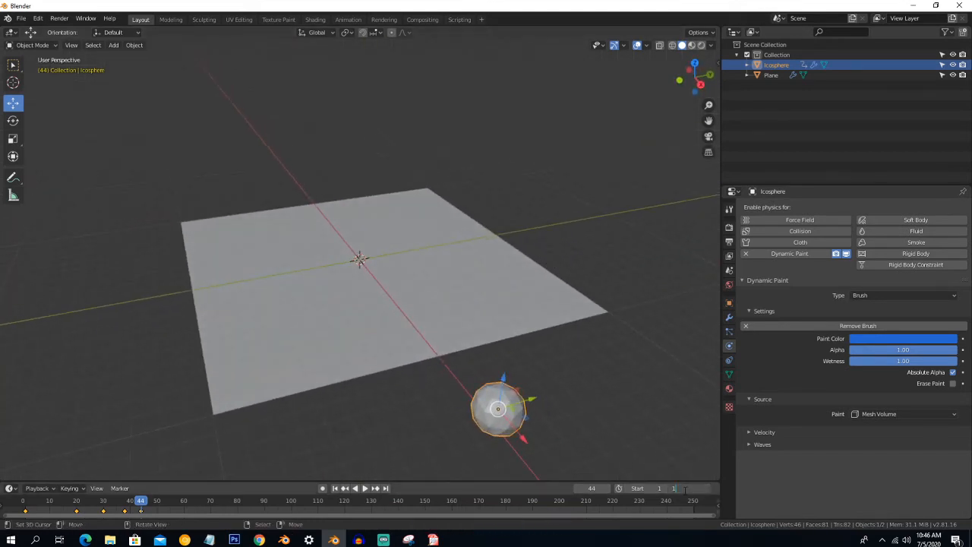
{"action": "type", "text": "0"}
{"action": "key", "text": "Return"}
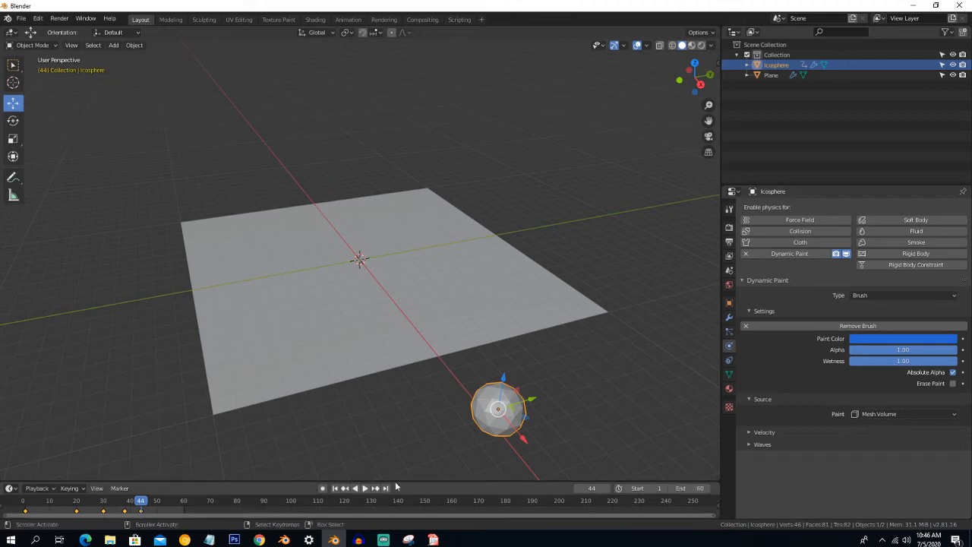
Step: Play the animation to check the icosphere's path across the plane, and stop it
{"action": "left_click", "coordinate": [364, 488]}
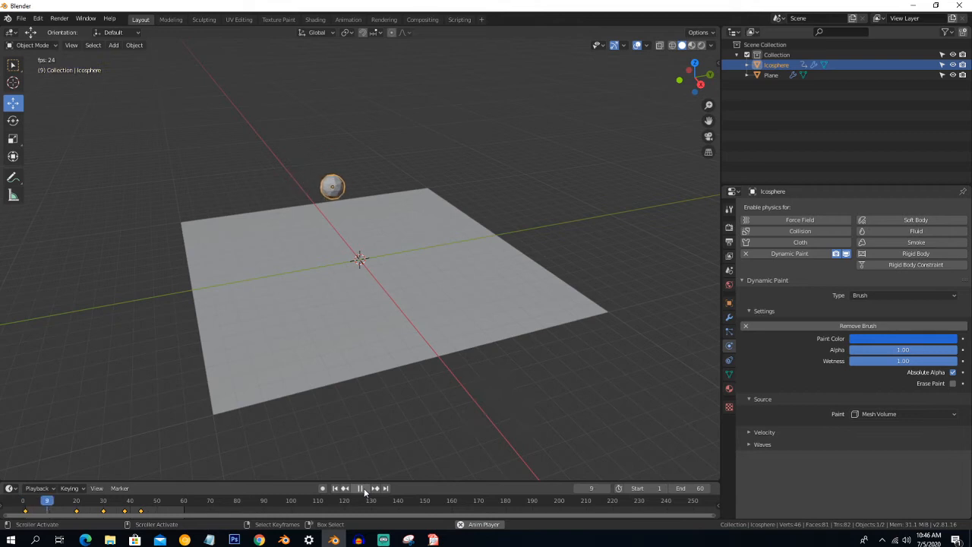
{"action": "scroll", "coordinate": [419, 426], "scroll_direction": "up", "scroll_amount": 2}
{"action": "scroll", "coordinate": [418, 426], "scroll_direction": "down", "scroll_amount": 3}
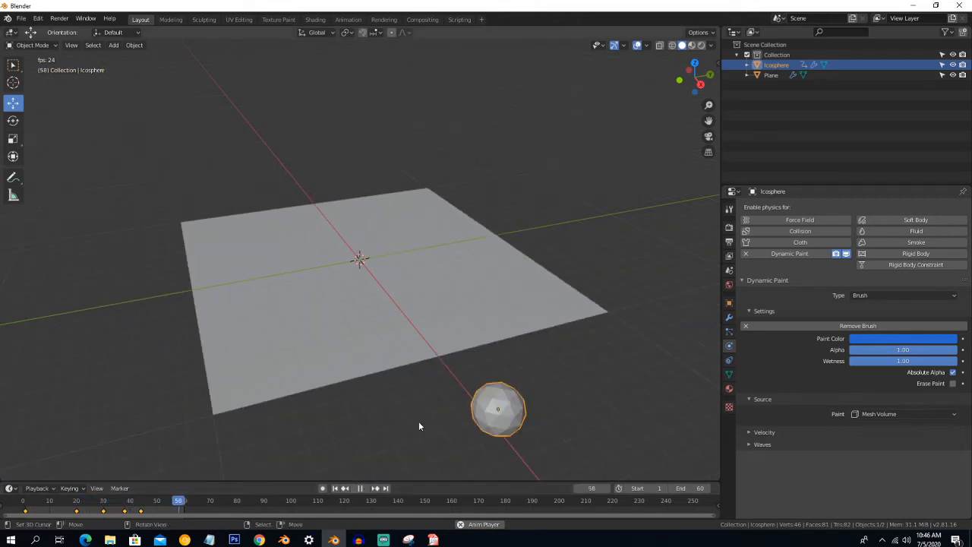
{"action": "key", "text": "space"}
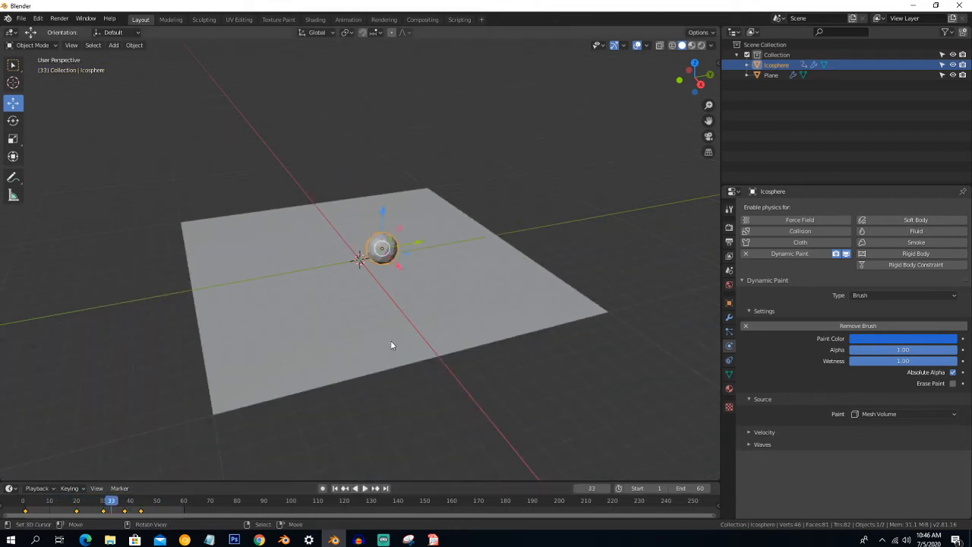
Step: Move the plane up about 0.22 m along Z so it intersects the icosphere
{"action": "middle_click_drag", "start_coordinate": [391, 346], "coordinate": [382, 328]}
{"action": "left_click", "coordinate": [376, 267]}
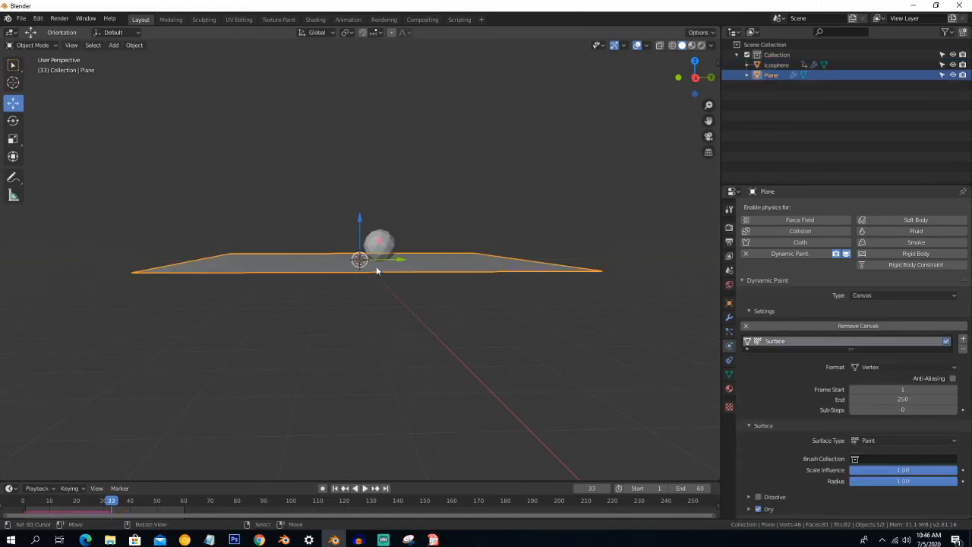
{"action": "key", "text": "g"}
{"action": "key", "text": "z"}
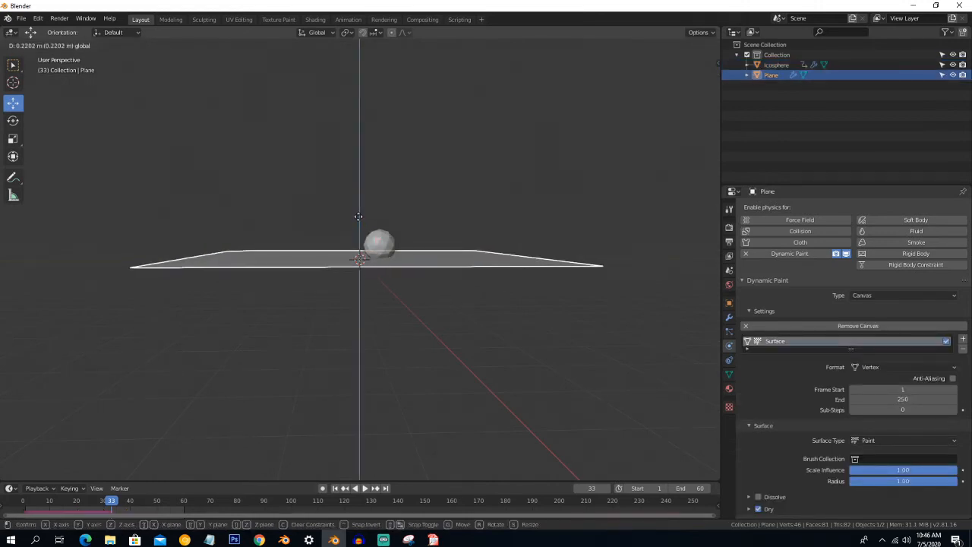
{"action": "left_click", "coordinate": [358, 217]}
{"action": "middle_click_drag", "start_coordinate": [476, 276], "coordinate": [546, 200]}
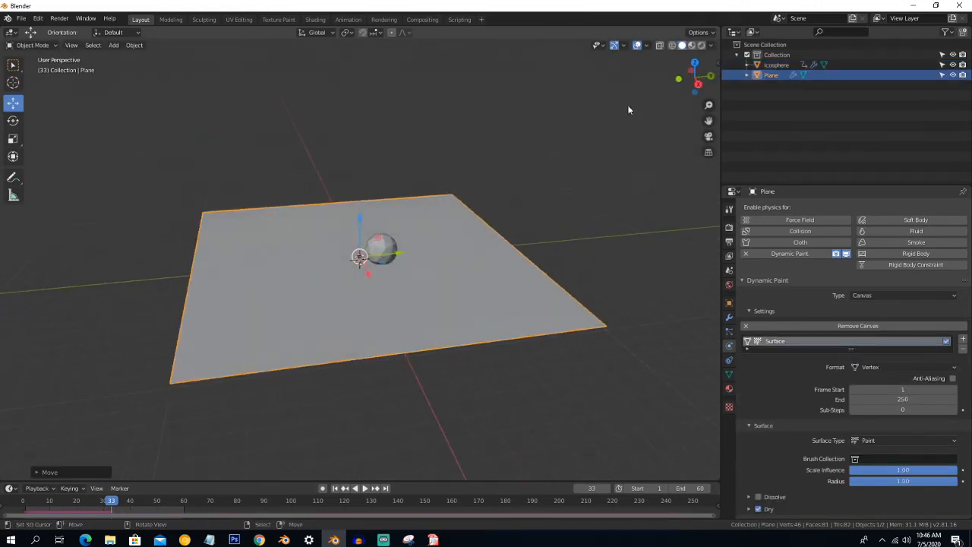
{"action": "left_click", "coordinate": [710, 45]}
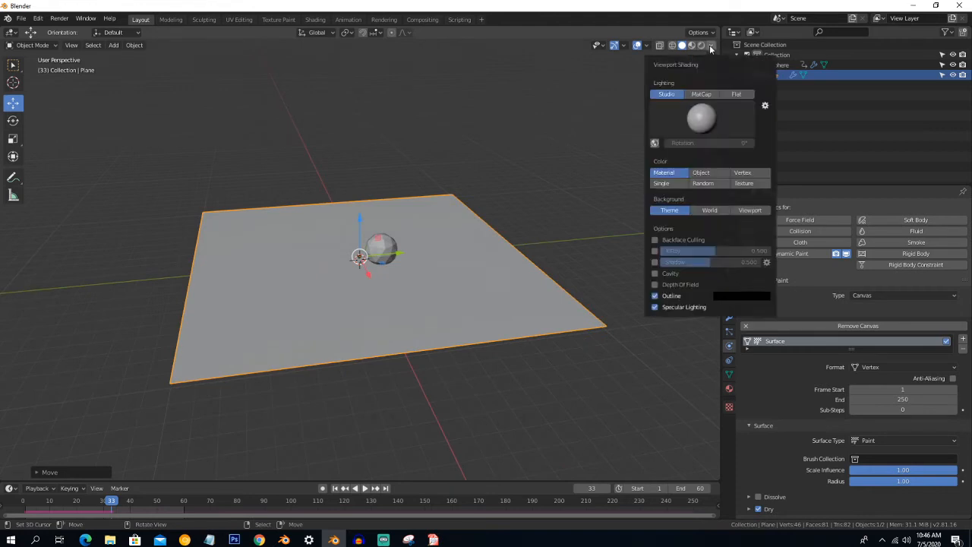
{"action": "left_click", "coordinate": [743, 174]}
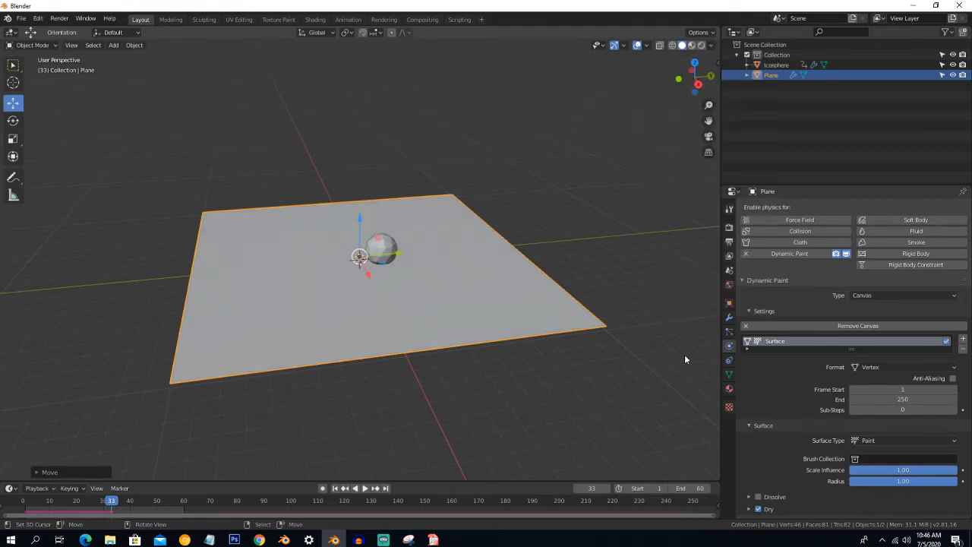
Step: In the canvas output settings, clear the dp_paintmap and dp_wetmap layers and add Col as the paintmap layer
{"action": "scroll", "coordinate": [757, 368], "scroll_direction": "down", "scroll_amount": 2}
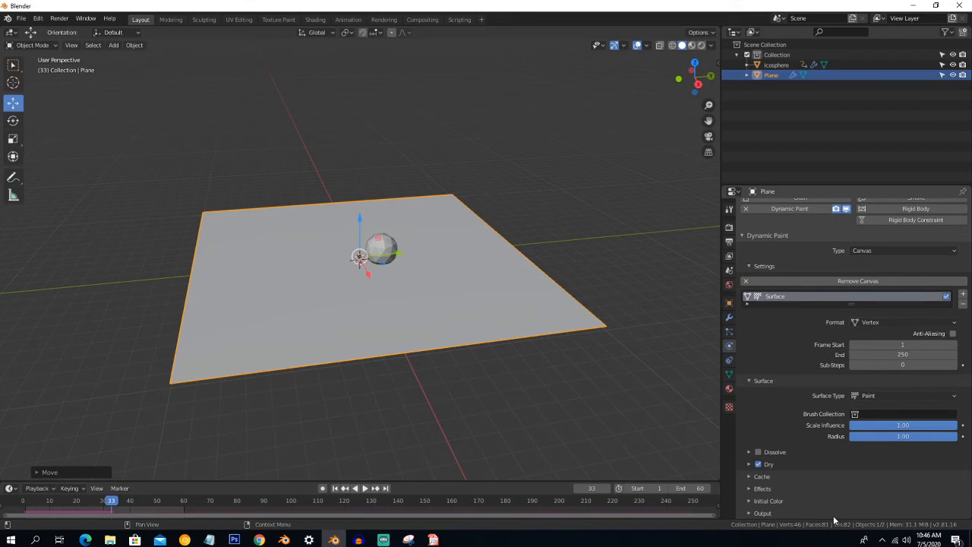
{"action": "scroll", "coordinate": [827, 490], "scroll_direction": "down", "scroll_amount": 2}
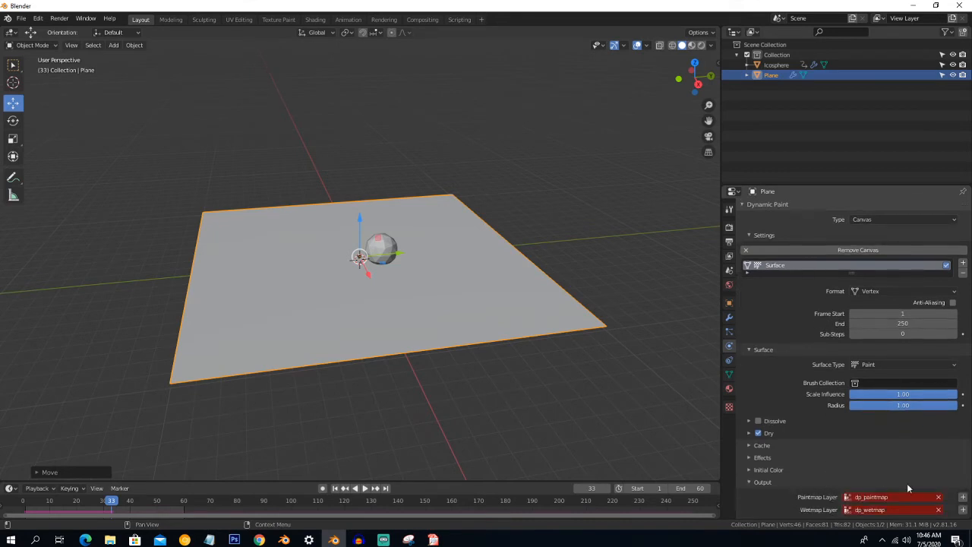
{"action": "left_click", "coordinate": [939, 498]}
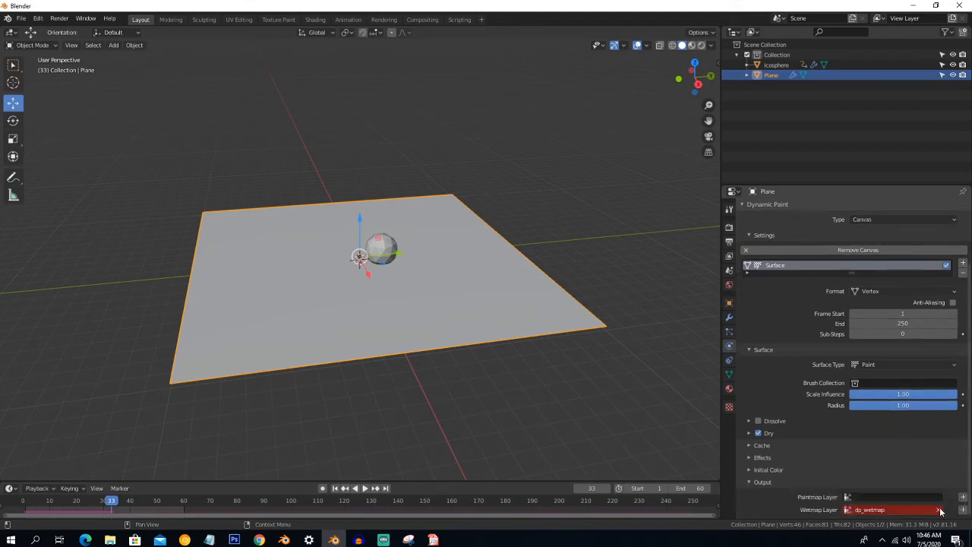
{"action": "left_click", "coordinate": [939, 511]}
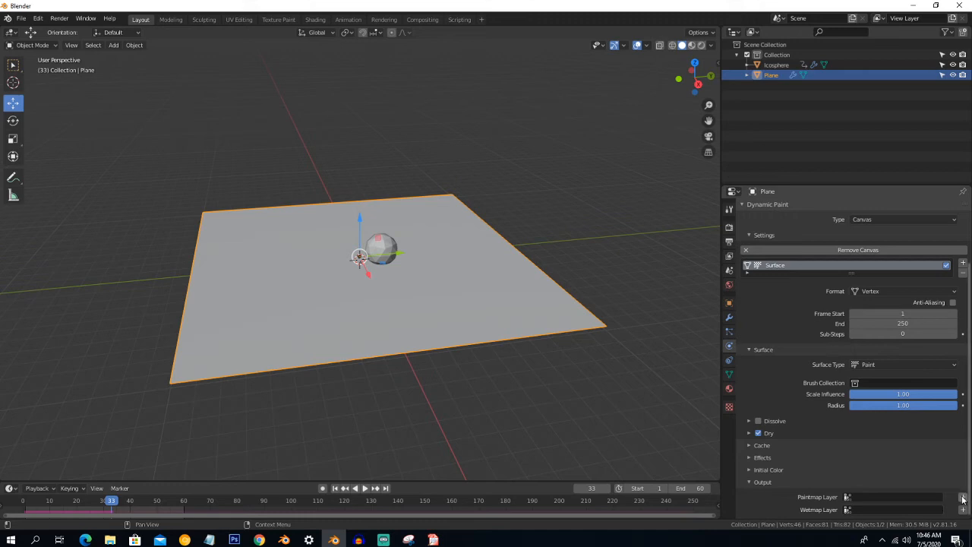
{"action": "left_click", "coordinate": [911, 498]}
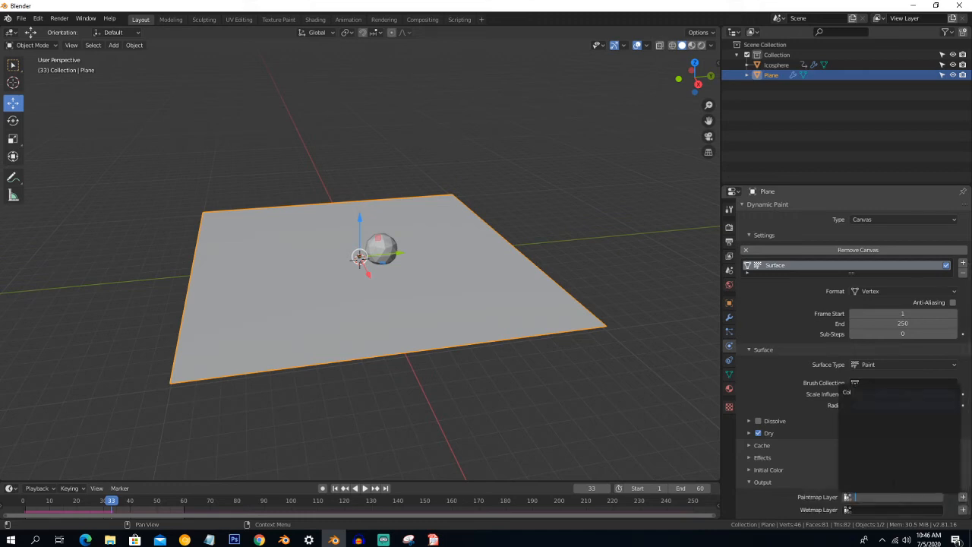
{"action": "left_click", "coordinate": [868, 391]}
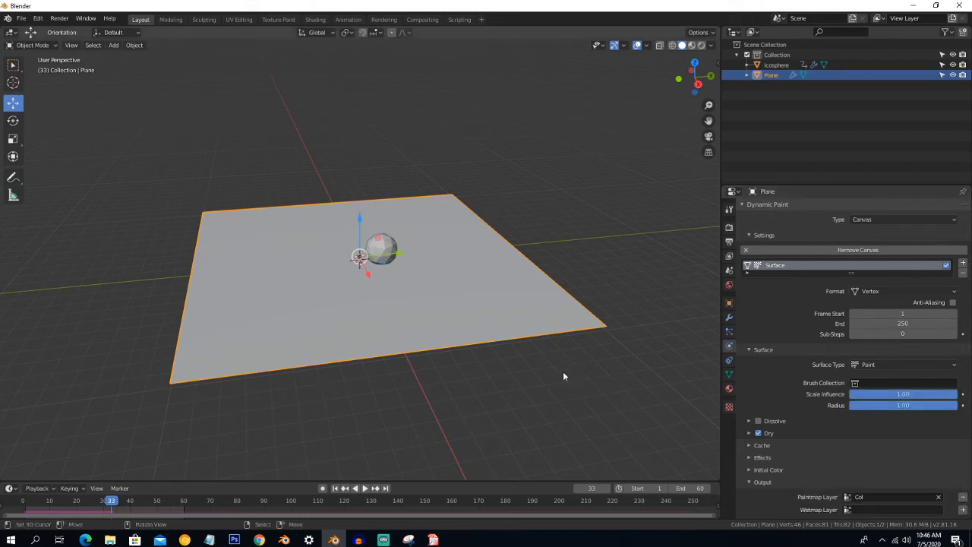
Step: Set the viewport shading colour to Vertex and play the animation briefly to check for paint on the plane
{"action": "left_click", "coordinate": [711, 46]}
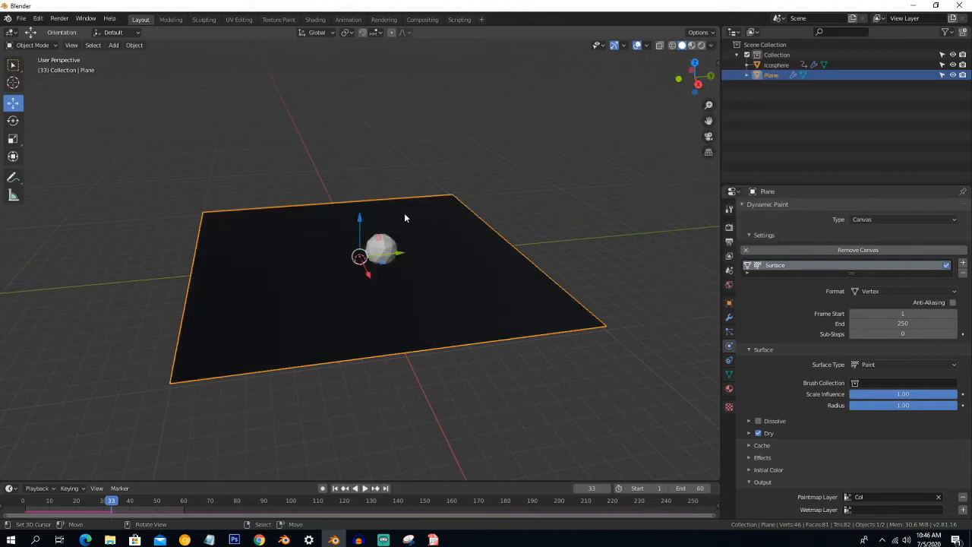
{"action": "key", "text": "space"}
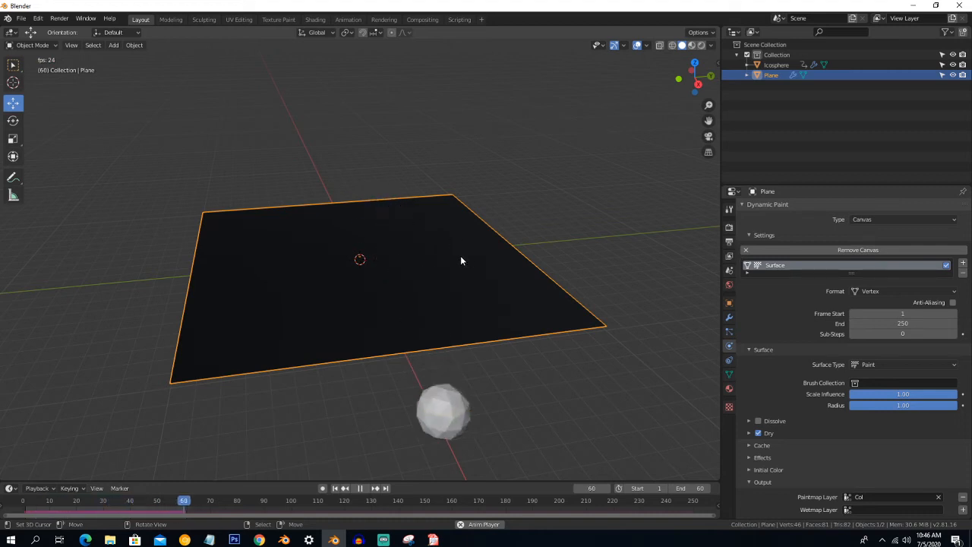
{"action": "key", "text": "space"}
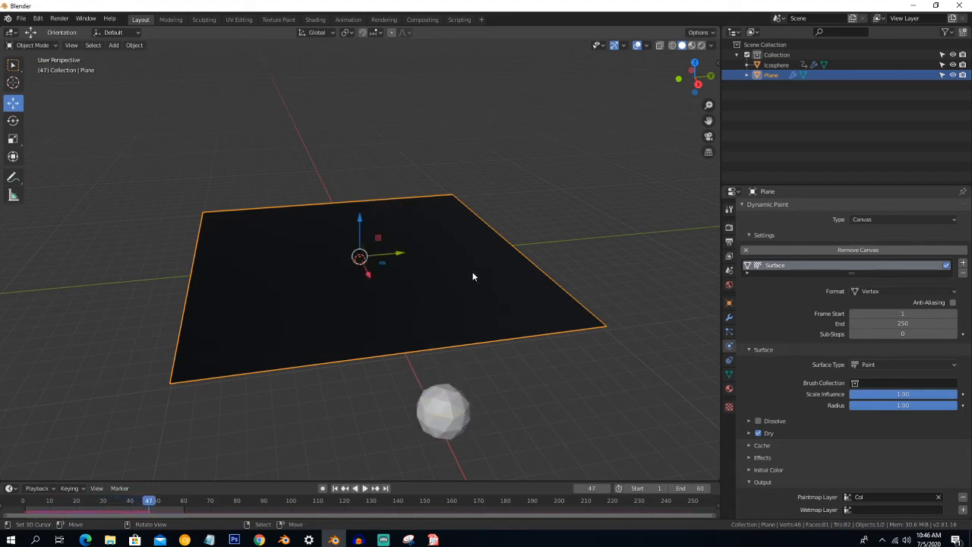
Step: Subdivide the plane's mesh with 60 cuts and return to Object Mode
{"action": "scroll", "coordinate": [445, 286], "scroll_direction": "up", "scroll_amount": 2}
{"action": "scroll", "coordinate": [888, 370], "scroll_direction": "up", "scroll_amount": 3}
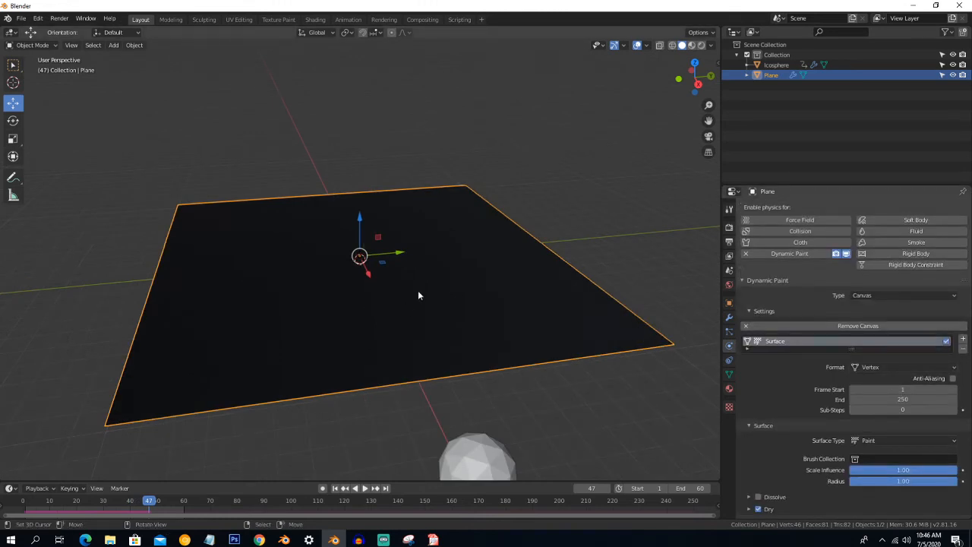
{"action": "key", "text": "Tab"}
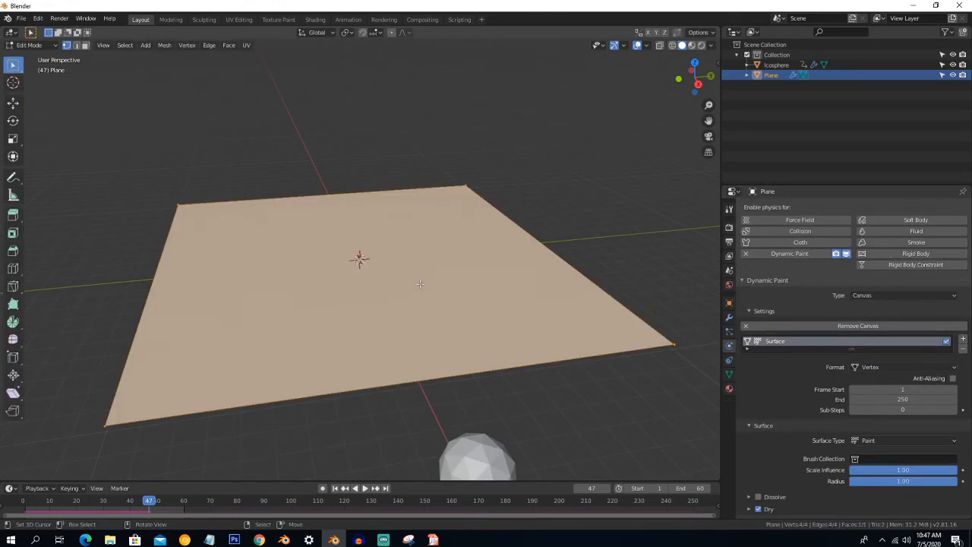
{"action": "right_click", "coordinate": [413, 227]}
{"action": "left_click", "coordinate": [413, 226]}
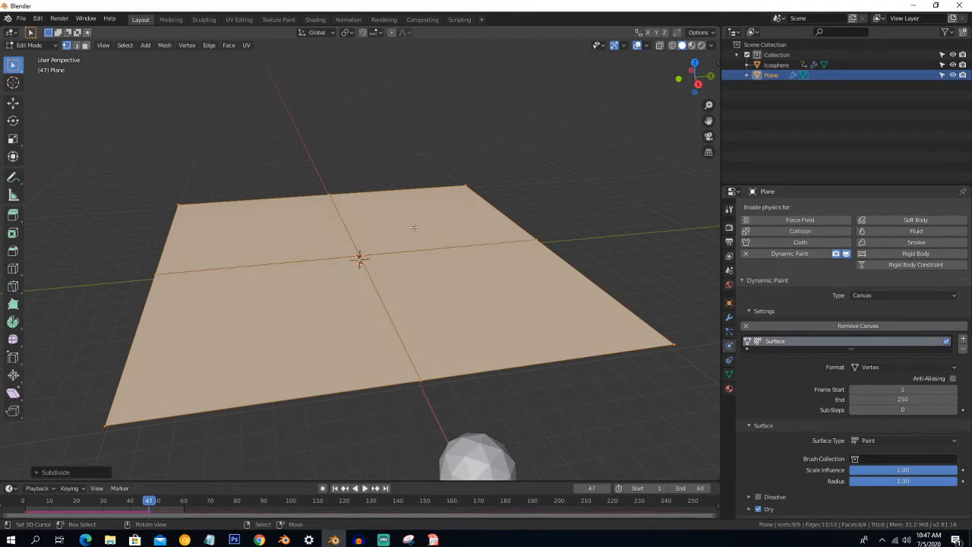
{"action": "left_click", "coordinate": [79, 471]}
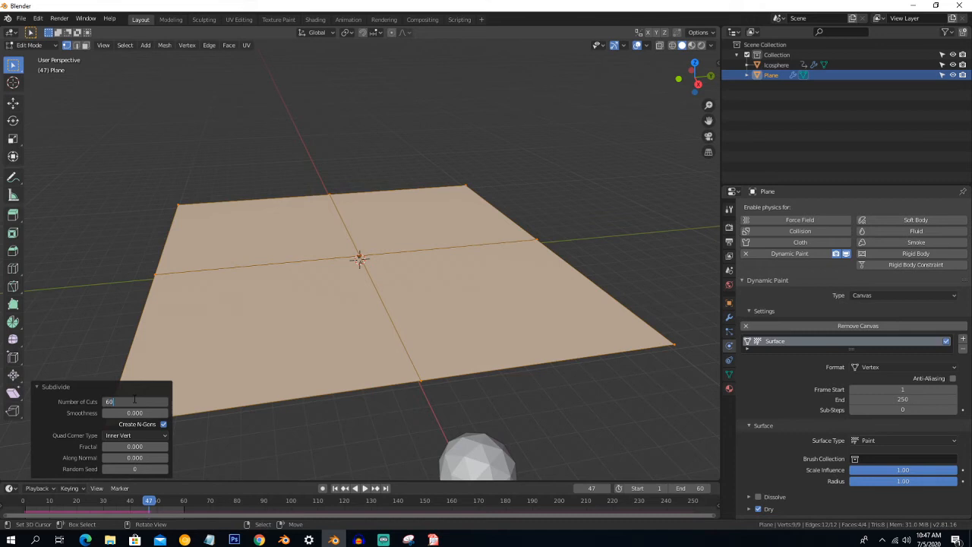
{"action": "key", "text": "Return"}
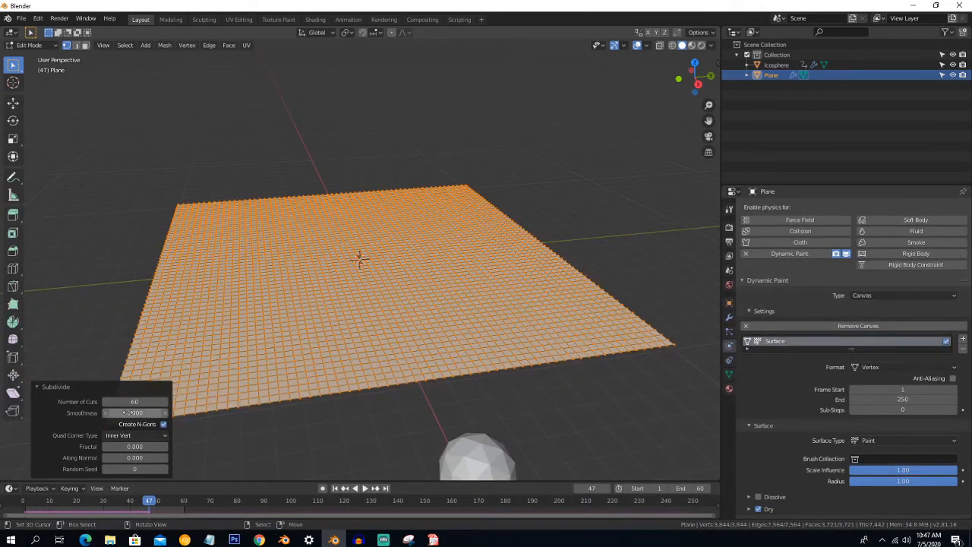
{"action": "key", "text": "Return"}
{"action": "key", "text": "Tab"}
Step: Play the animation to check the paint trail on the subdivided plane, and review the canvas settings
{"action": "key", "text": "space"}
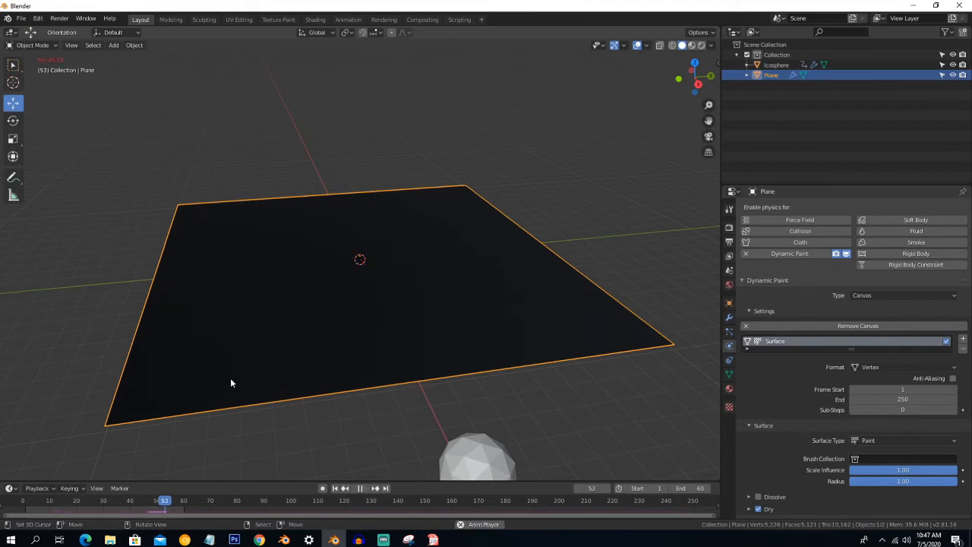
{"action": "middle_click_drag", "start_coordinate": [328, 321], "coordinate": [349, 339]}
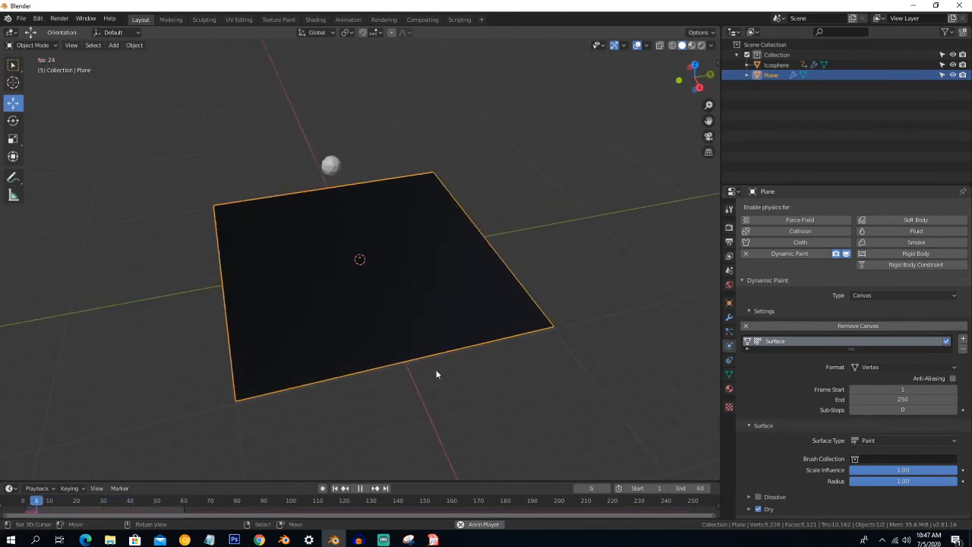
{"action": "scroll", "coordinate": [855, 395], "scroll_direction": "down", "scroll_amount": 3}
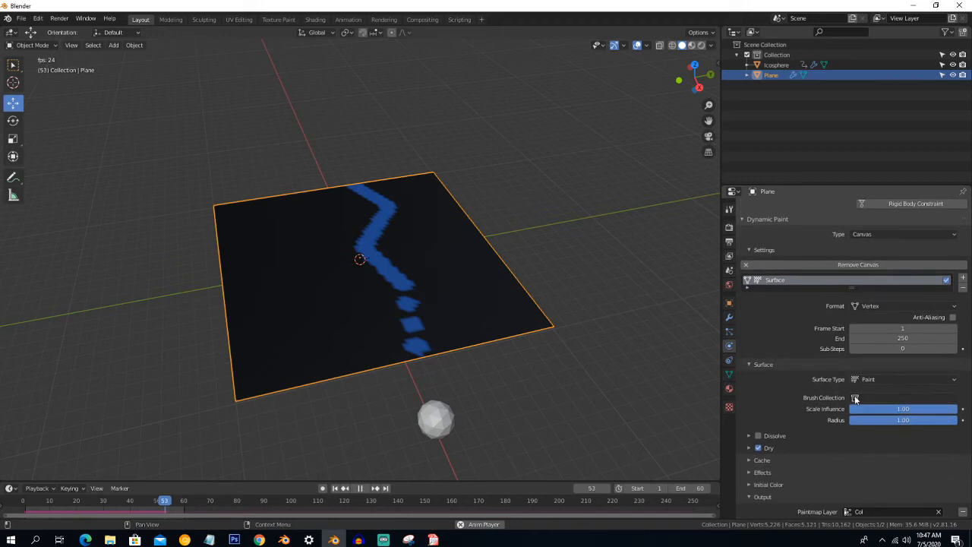
{"action": "scroll", "coordinate": [855, 399], "scroll_direction": "down", "scroll_amount": 1}
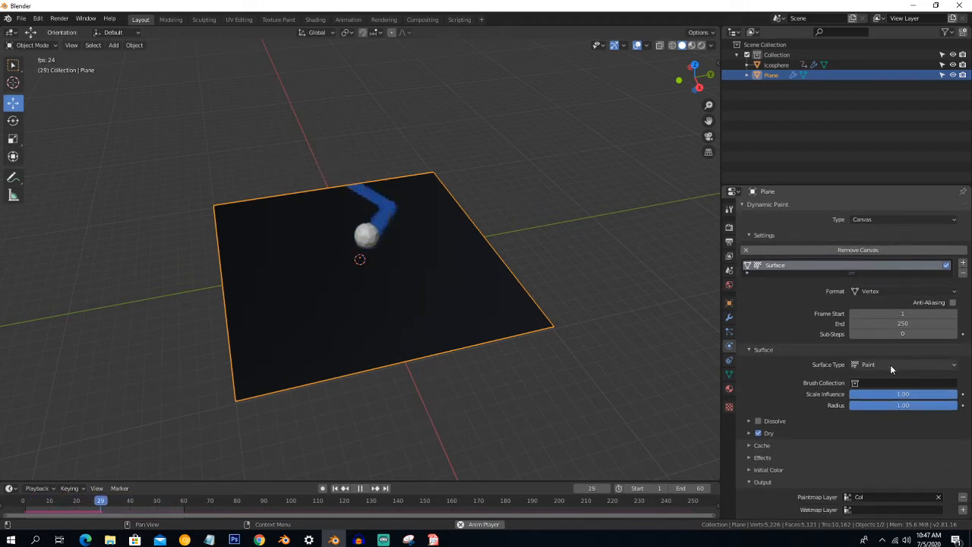
Step: Try the Spread effect on the canvas during playback and switch it off again
{"action": "left_click", "coordinate": [780, 456]}
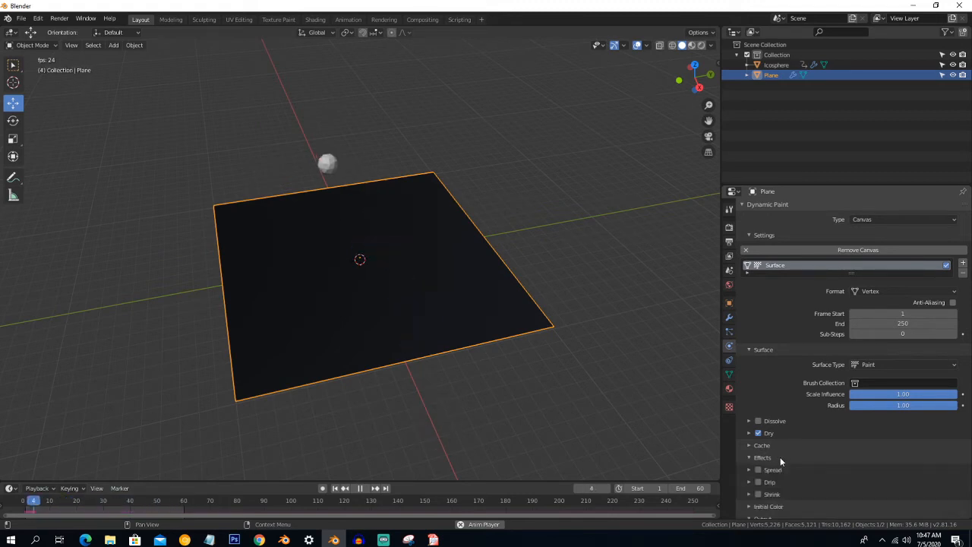
{"action": "scroll", "coordinate": [780, 457], "scroll_direction": "down", "scroll_amount": 1}
{"action": "scroll", "coordinate": [781, 461], "scroll_direction": "down", "scroll_amount": 1}
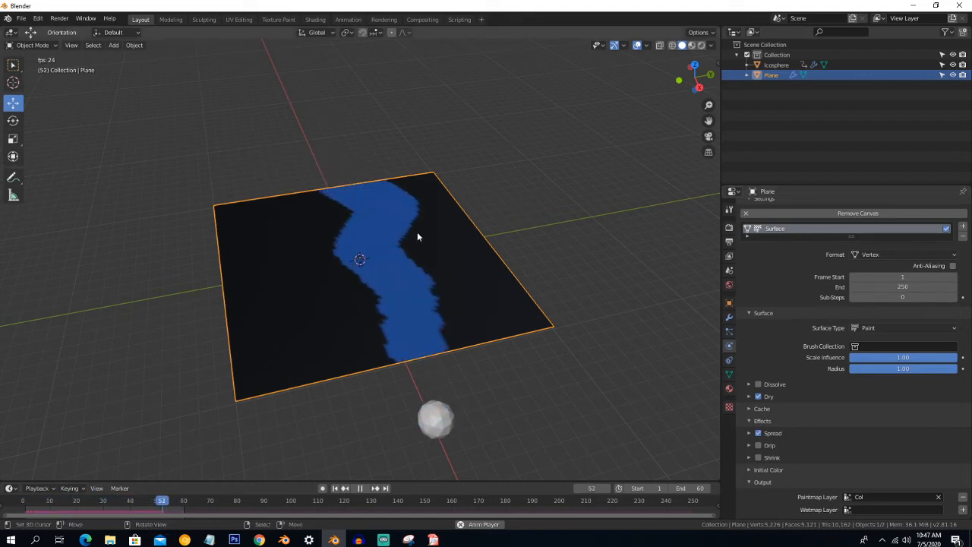
{"action": "left_click", "coordinate": [758, 433]}
Step: Enable the Drip effect on the canvas and tilt the plane about -21.4° around the global X axis
{"action": "left_click", "coordinate": [758, 445]}
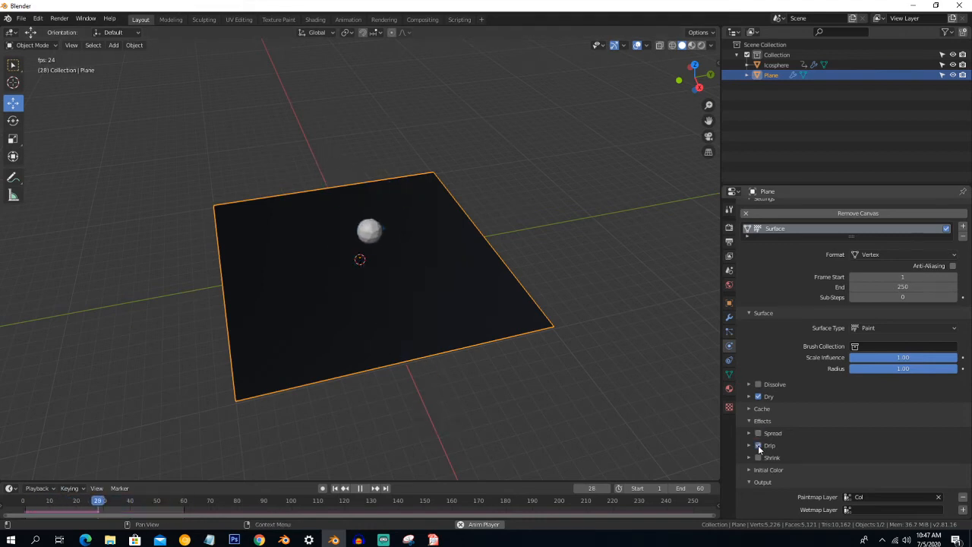
{"action": "key", "text": "r"}
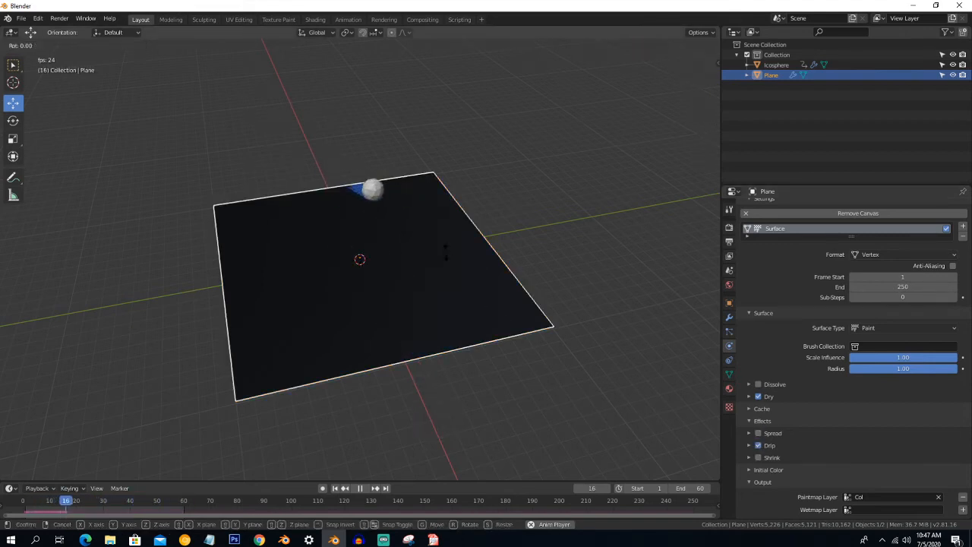
{"action": "key", "text": "x"}
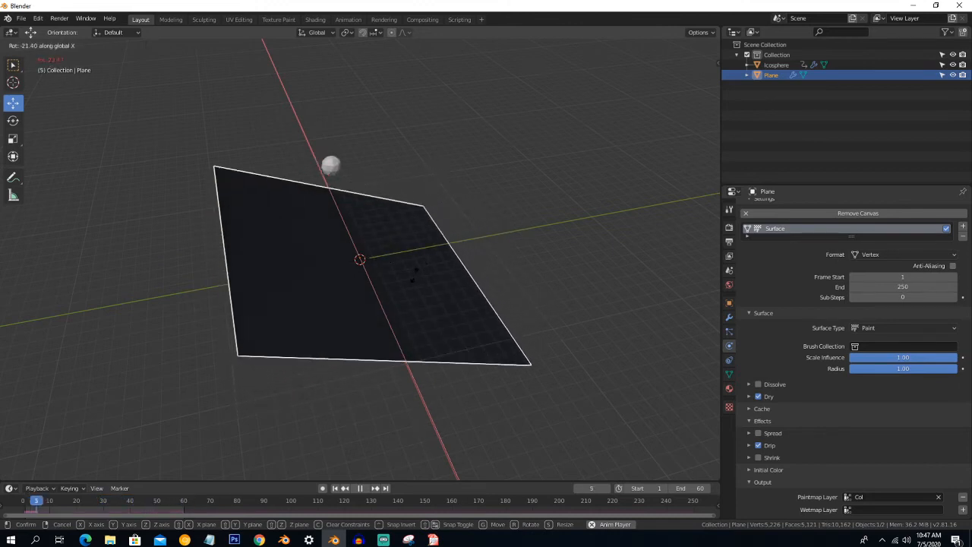
{"action": "left_click", "coordinate": [413, 275]}
{"action": "middle_click_drag", "start_coordinate": [414, 279], "coordinate": [388, 277]}
{"action": "scroll", "coordinate": [391, 278], "scroll_direction": "up", "scroll_amount": 2}
{"action": "scroll", "coordinate": [393, 283], "scroll_direction": "down", "scroll_amount": 1}
{"action": "scroll", "coordinate": [397, 281], "scroll_direction": "up", "scroll_amount": 1}
{"action": "scroll", "coordinate": [395, 282], "scroll_direction": "up", "scroll_amount": 1}
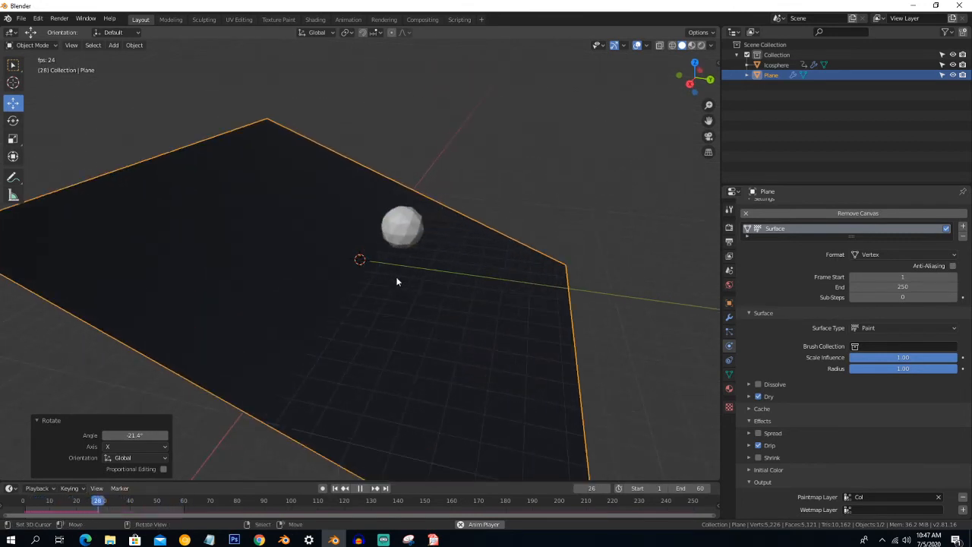
Step: Hide the viewport overlays and watch the drip playback on the tilted plane
{"action": "left_click", "coordinate": [636, 46]}
{"action": "scroll", "coordinate": [569, 176], "scroll_direction": "down", "scroll_amount": 1}
{"action": "scroll", "coordinate": [569, 184], "scroll_direction": "up", "scroll_amount": 1}
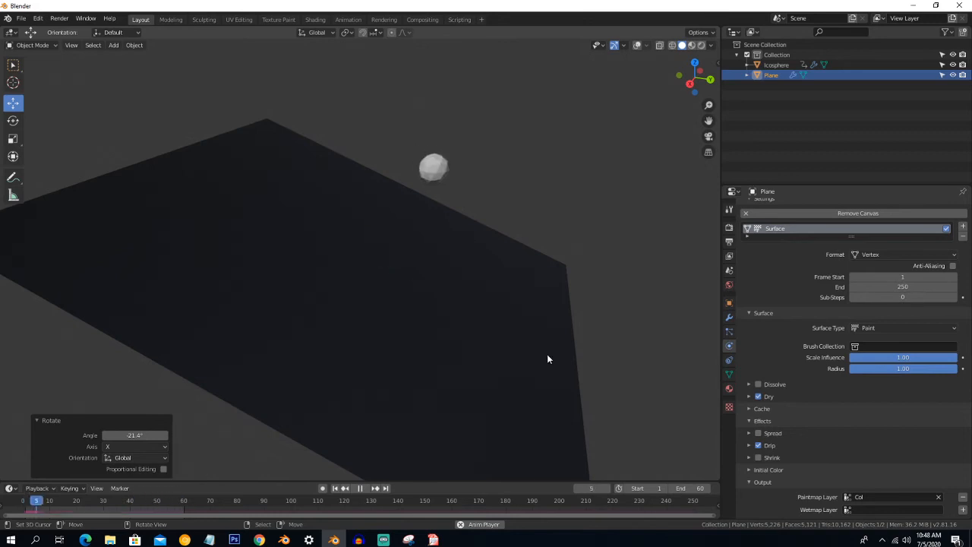
{"action": "scroll", "coordinate": [440, 328], "scroll_direction": "down", "scroll_amount": 2}
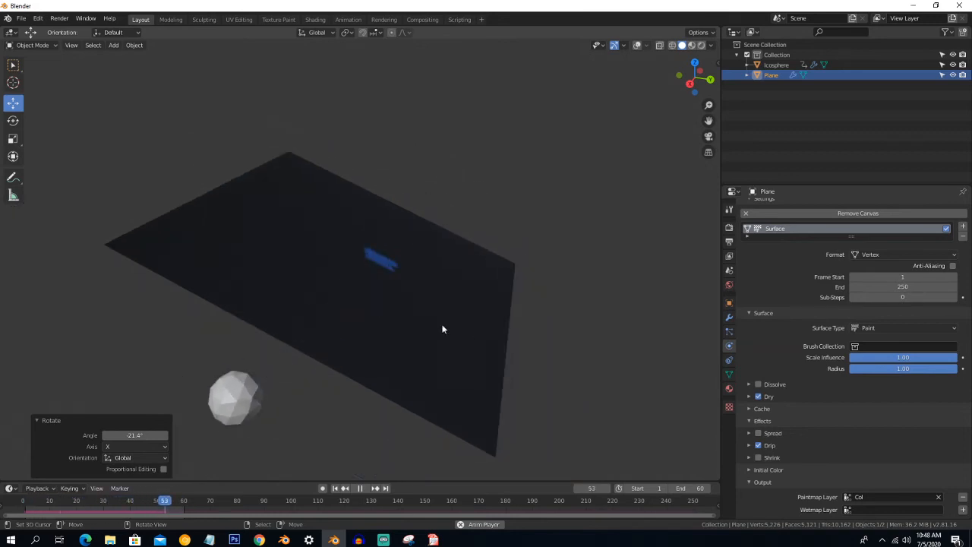
Step: Examine the Drip effect's velocity, acceleration and effector weight settings
{"action": "left_click", "coordinate": [748, 445]}
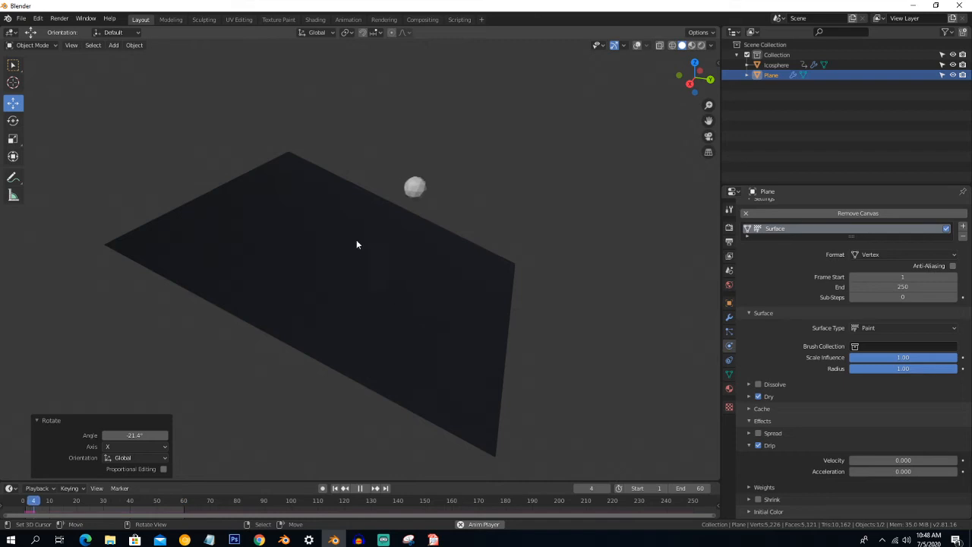
{"action": "left_click", "coordinate": [749, 446]}
{"action": "left_click", "coordinate": [750, 445]}
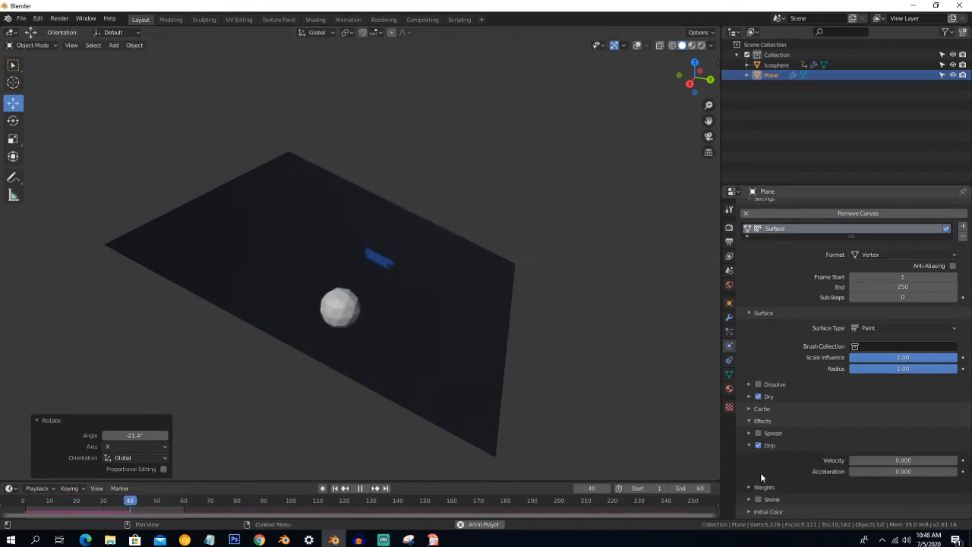
{"action": "scroll", "coordinate": [783, 469], "scroll_direction": "down", "scroll_amount": 2}
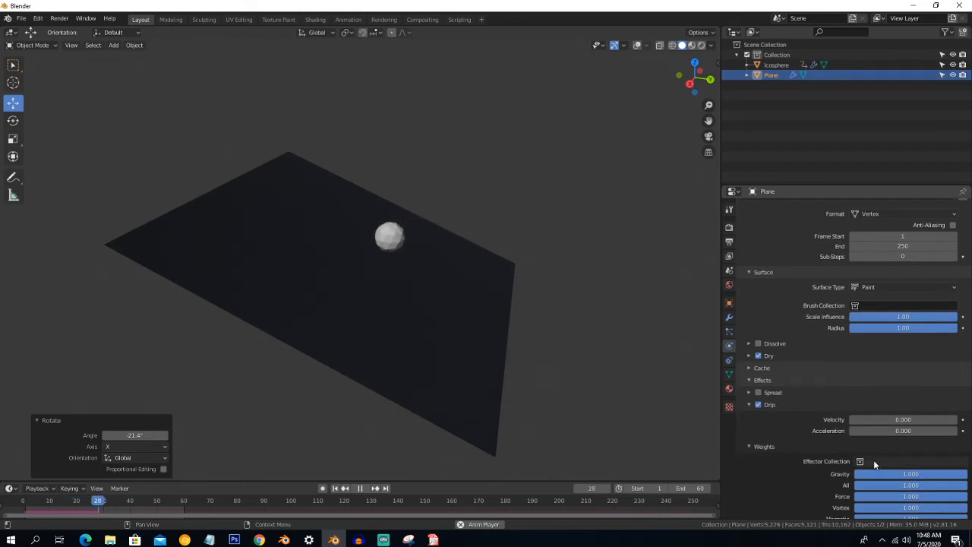
{"action": "scroll", "coordinate": [874, 460], "scroll_direction": "down", "scroll_amount": 1}
{"action": "scroll", "coordinate": [857, 439], "scroll_direction": "down", "scroll_amount": 2}
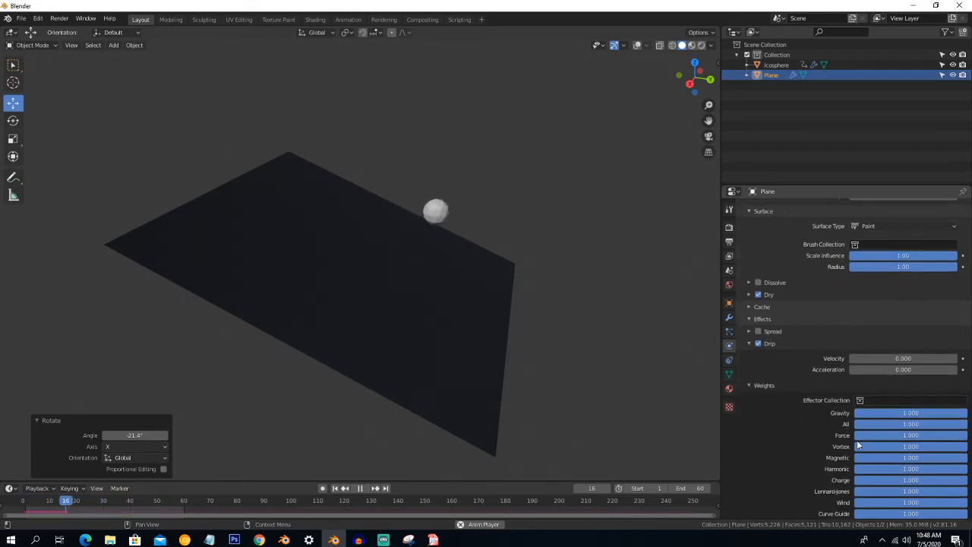
{"action": "scroll", "coordinate": [862, 423], "scroll_direction": "down", "scroll_amount": 4}
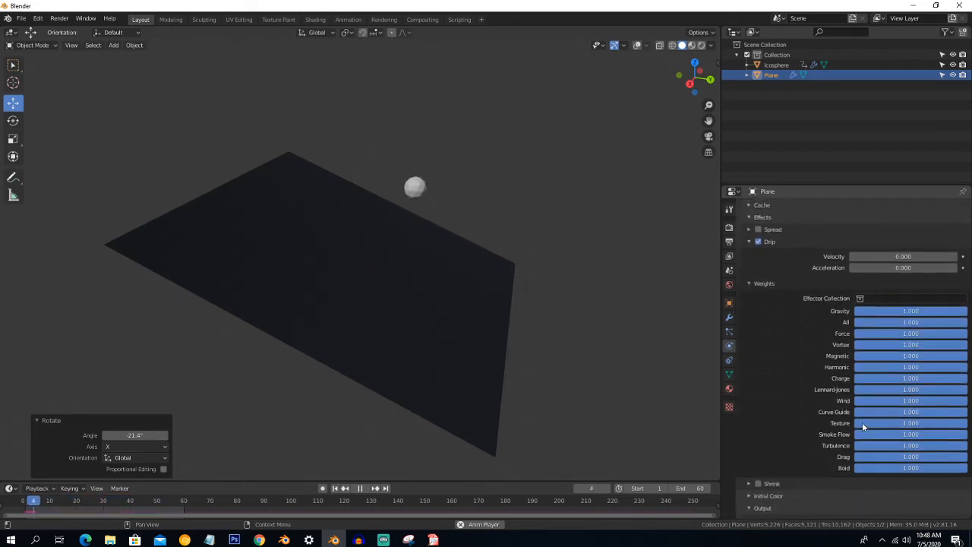
{"action": "scroll", "coordinate": [862, 426], "scroll_direction": "up", "scroll_amount": 2}
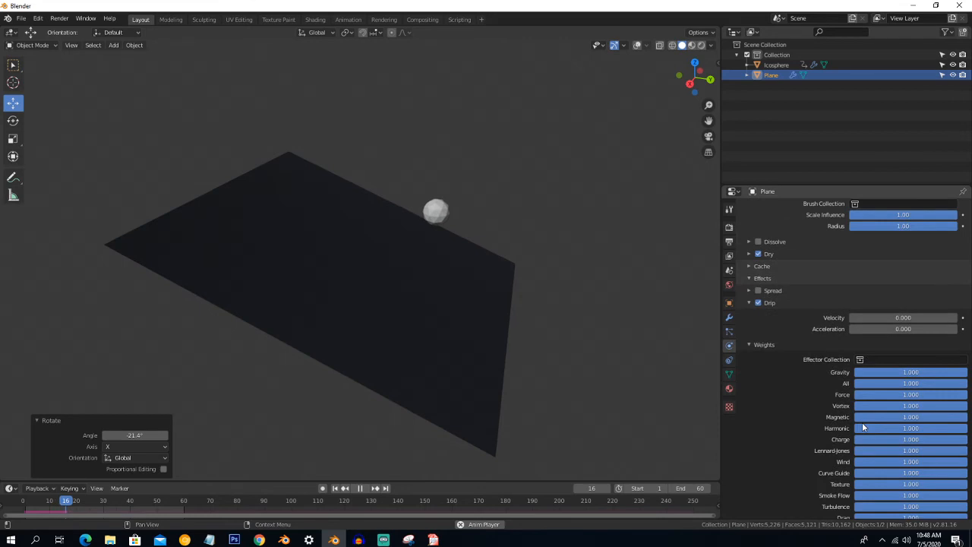
{"action": "left_click", "coordinate": [766, 346]}
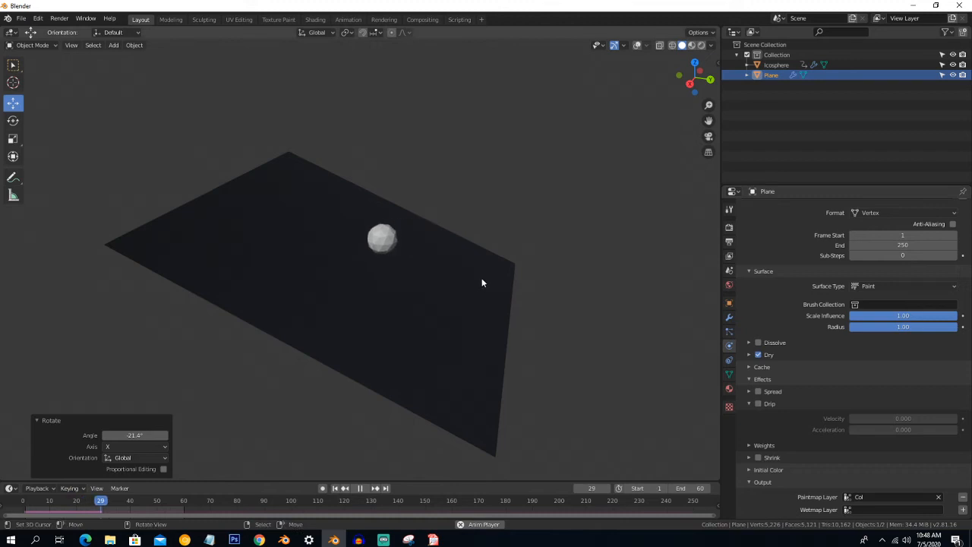
Step: Undo the plane's tilt and show the viewport overlays again with the Drip effect switched off
{"action": "key", "text": "ctrl+z"}
{"action": "key", "text": "ctrl+z"}
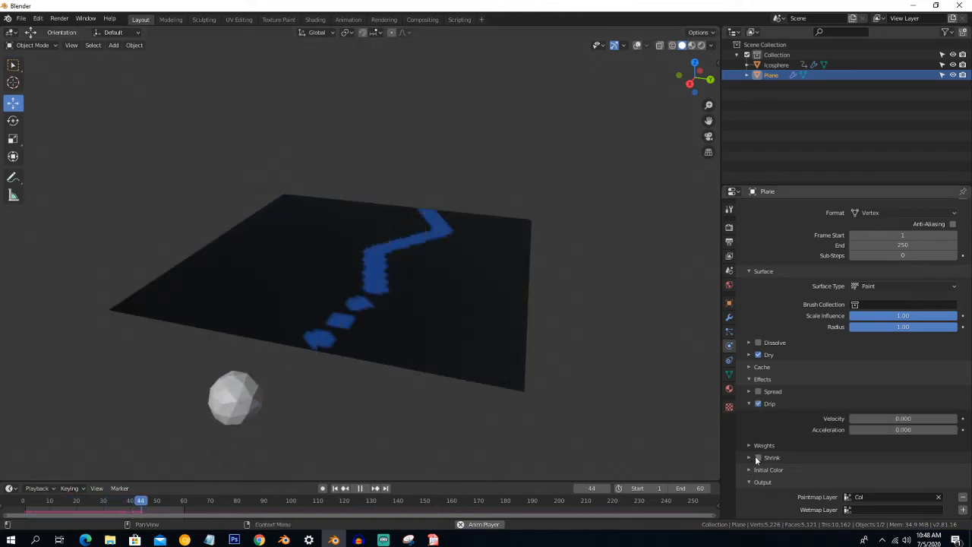
{"action": "left_click", "coordinate": [757, 404]}
{"action": "left_click", "coordinate": [636, 45]}
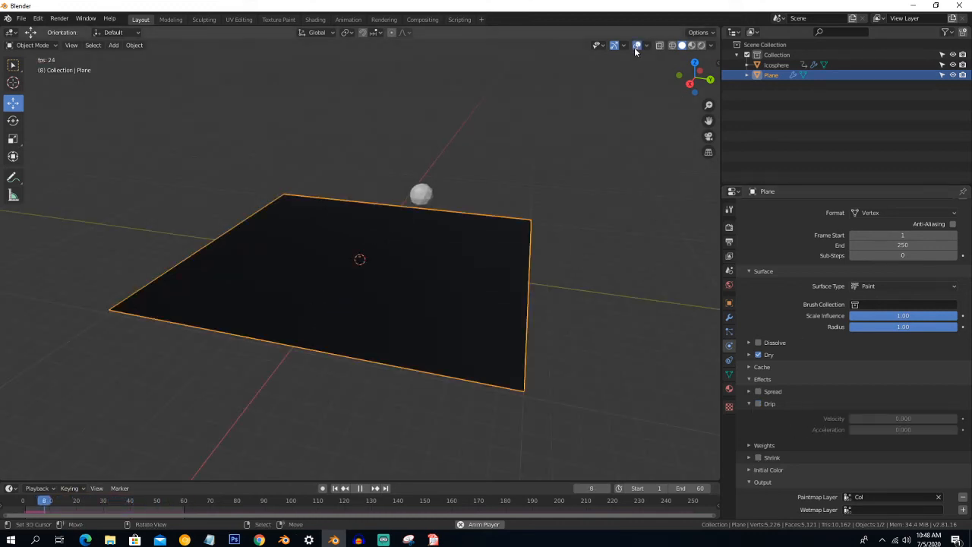
Step: Enable the Shrink effect on the canvas and watch the paint trail during playback
{"action": "scroll", "coordinate": [530, 375], "scroll_direction": "up", "scroll_amount": 1}
{"action": "scroll", "coordinate": [505, 335], "scroll_direction": "down", "scroll_amount": 2}
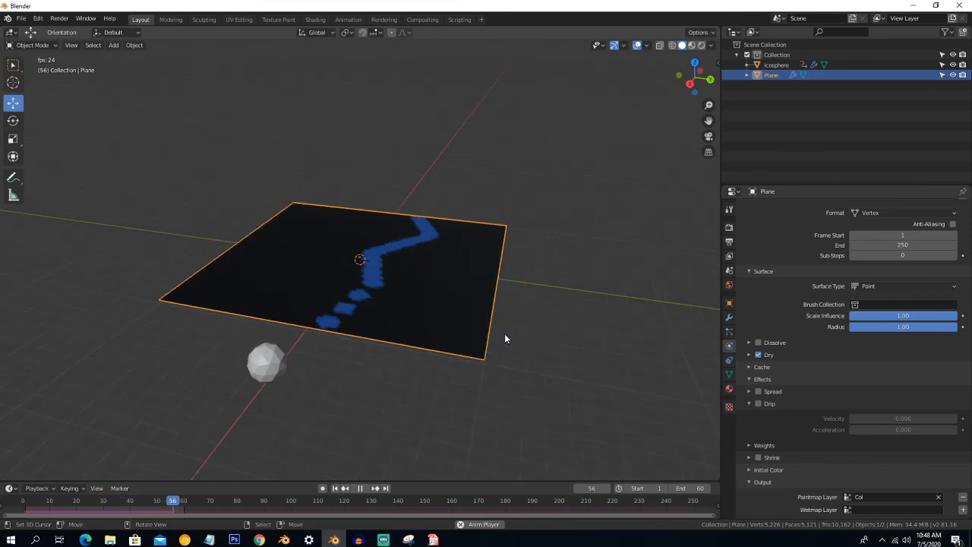
{"action": "left_click_drag", "start_coordinate": [512, 326], "coordinate": [519, 319], "text": "alt"}
{"action": "scroll", "coordinate": [519, 319], "scroll_direction": "up", "scroll_amount": 2}
{"action": "scroll", "coordinate": [520, 319], "scroll_direction": "down", "scroll_amount": 1}
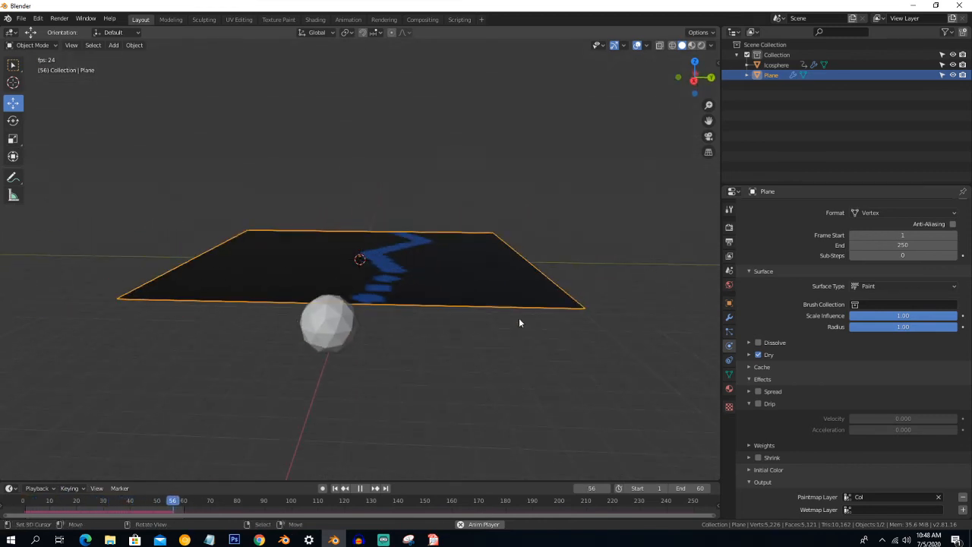
{"action": "left_click", "coordinate": [758, 458]}
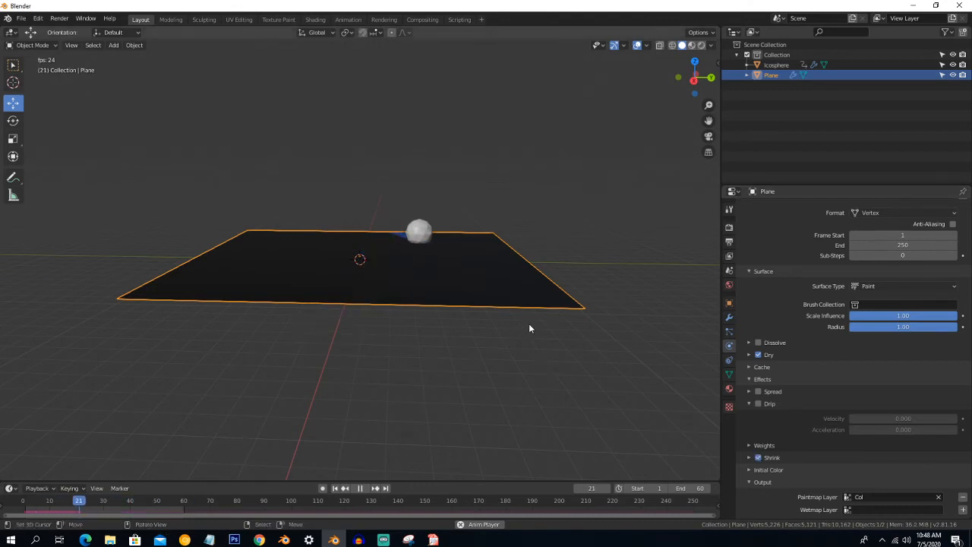
{"action": "middle_click_drag", "start_coordinate": [516, 295], "coordinate": [514, 310]}
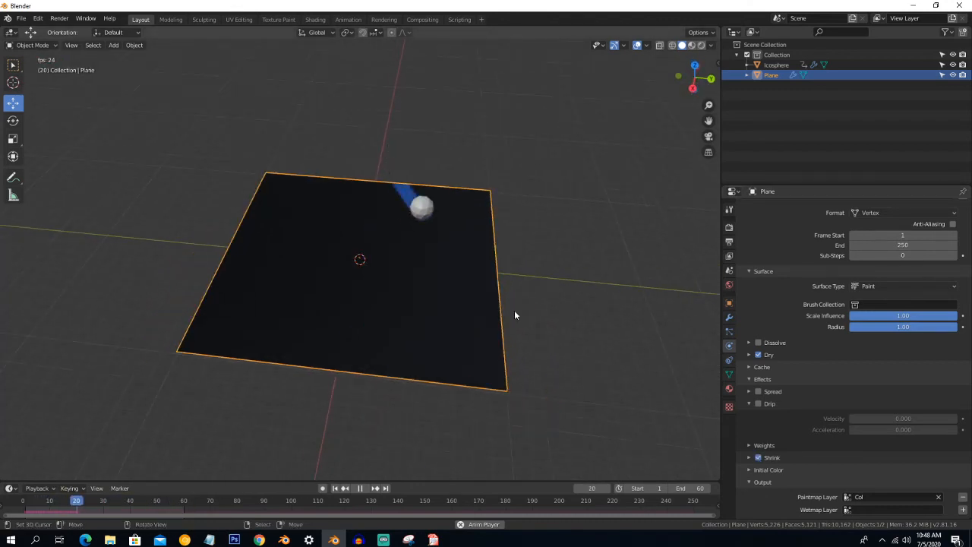
Step: Try a Shrink speed of 3.32 and switch the Shrink effect off again
{"action": "left_click", "coordinate": [748, 458]}
{"action": "scroll", "coordinate": [805, 455], "scroll_direction": "down", "scroll_amount": 1}
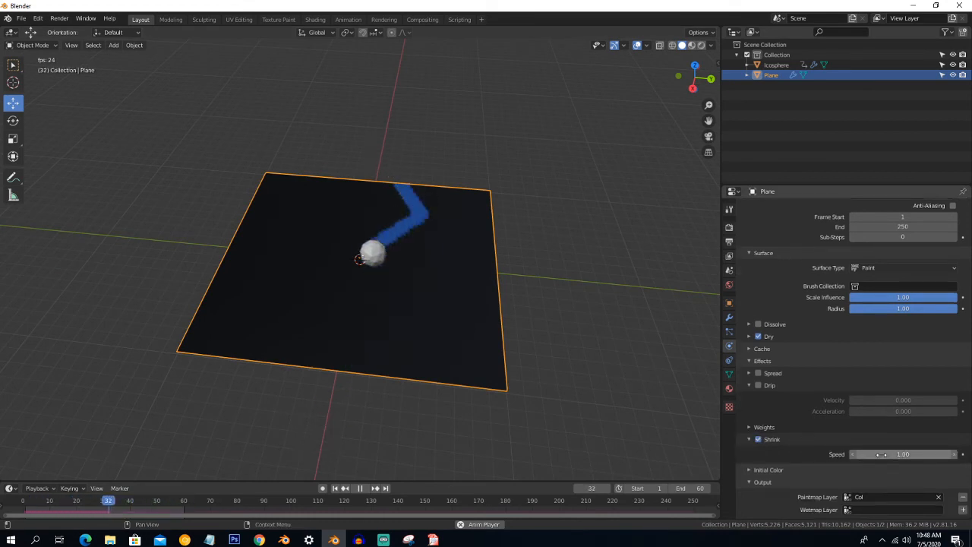
{"action": "left_click_drag", "start_coordinate": [881, 454], "coordinate": [902, 454]}
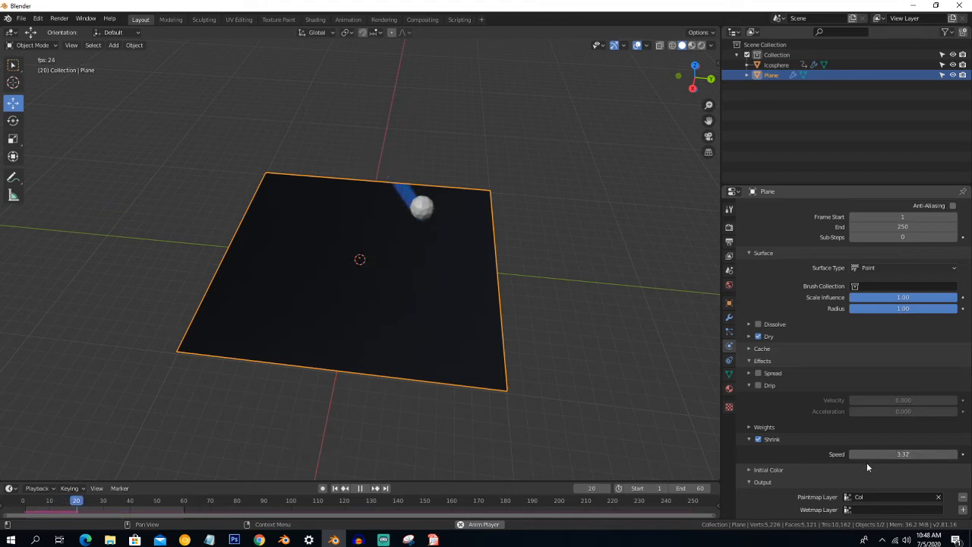
{"action": "left_click", "coordinate": [762, 440]}
{"action": "scroll", "coordinate": [763, 441], "scroll_direction": "up", "scroll_amount": 2}
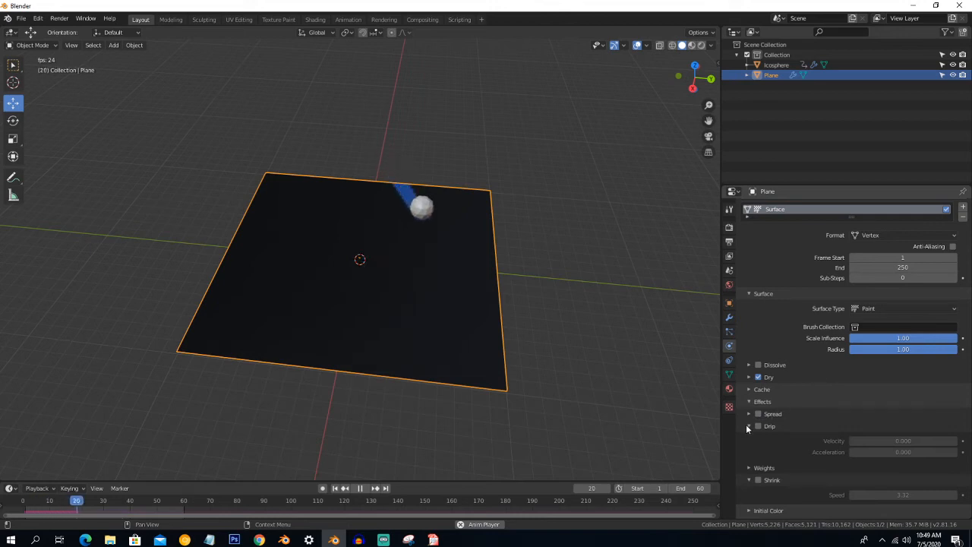
Step: Collapse the Drip settings, then try the Displace surface type on the canvas and inspect the plane's deformation
{"action": "left_click", "coordinate": [748, 426]}
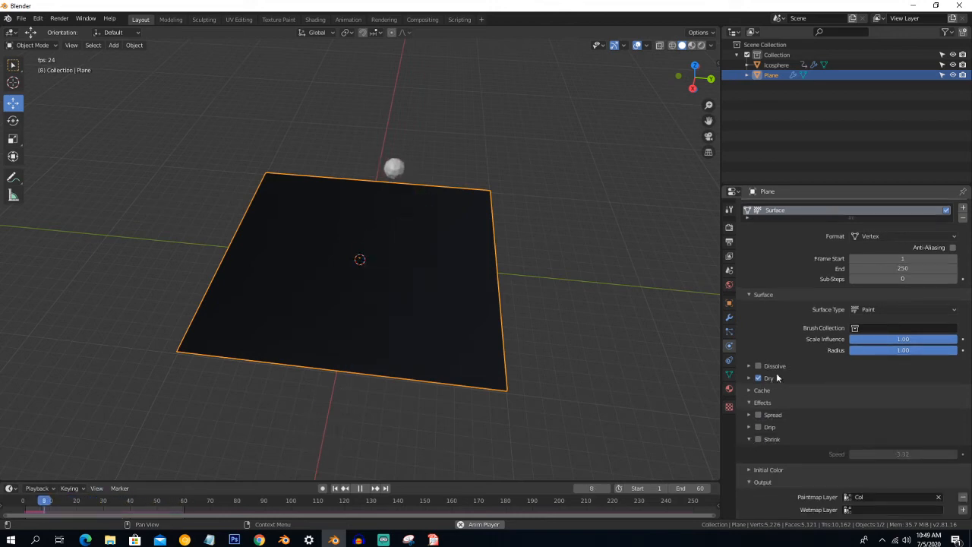
{"action": "scroll", "coordinate": [776, 378], "scroll_direction": "up", "scroll_amount": 1}
{"action": "scroll", "coordinate": [776, 378], "scroll_direction": "up", "scroll_amount": 1}
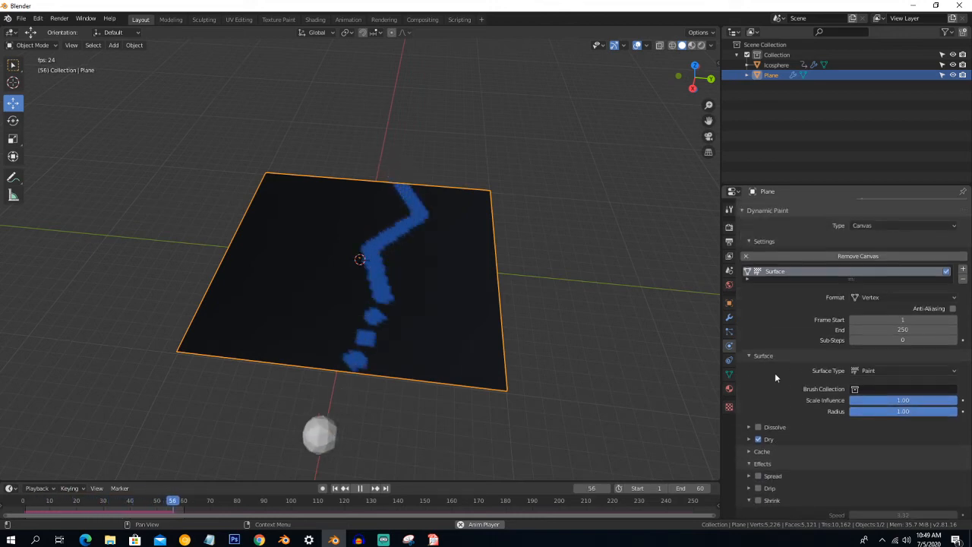
{"action": "scroll", "coordinate": [775, 373], "scroll_direction": "up", "scroll_amount": 2}
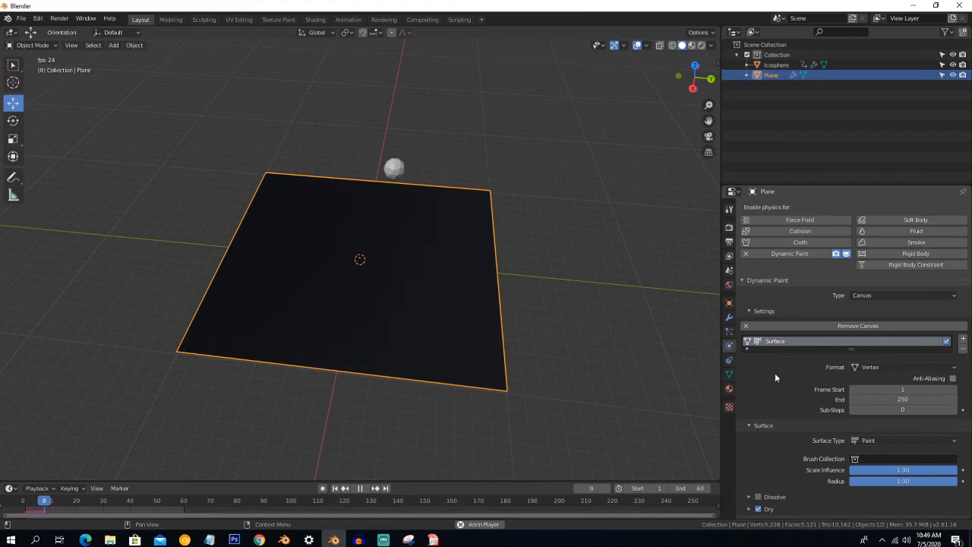
{"action": "left_click", "coordinate": [881, 440]}
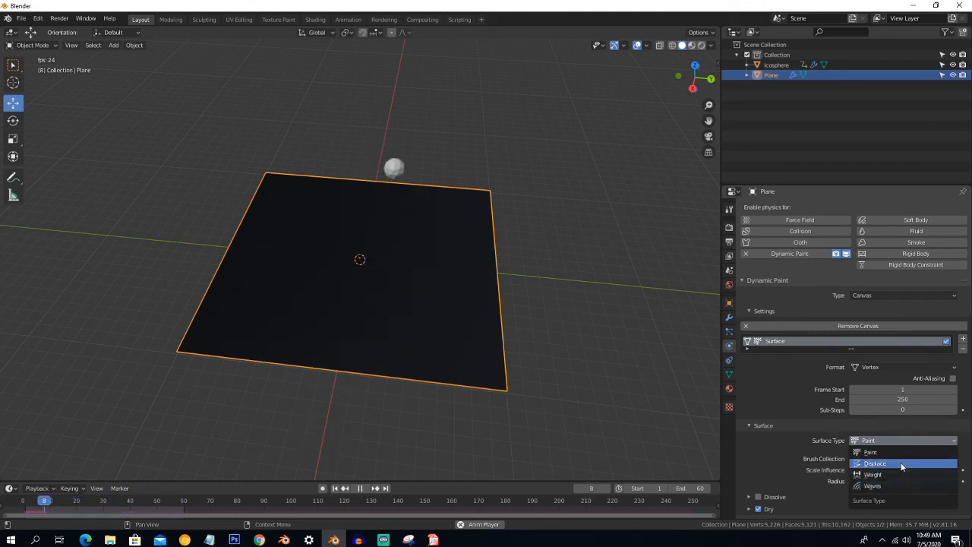
{"action": "left_click", "coordinate": [902, 464]}
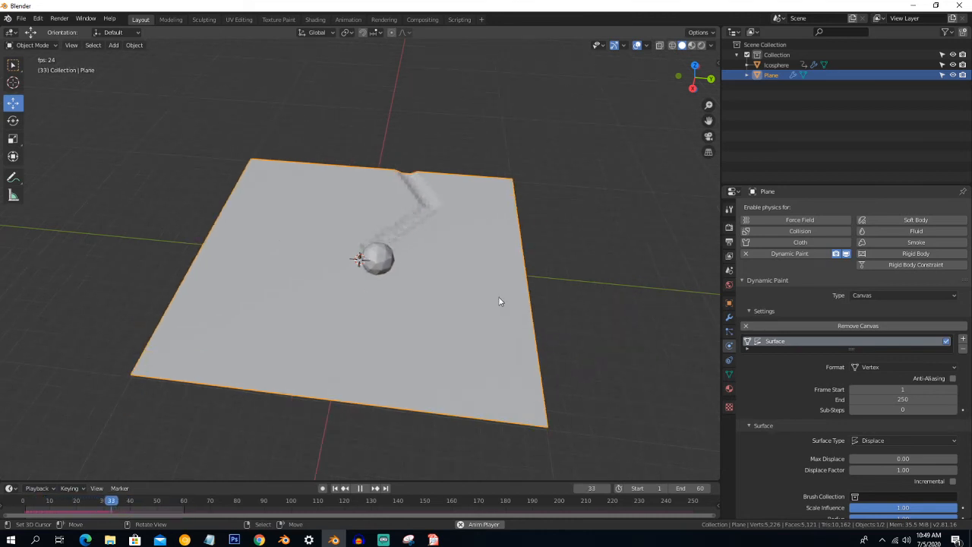
{"action": "middle_click_drag", "start_coordinate": [504, 286], "coordinate": [510, 281]}
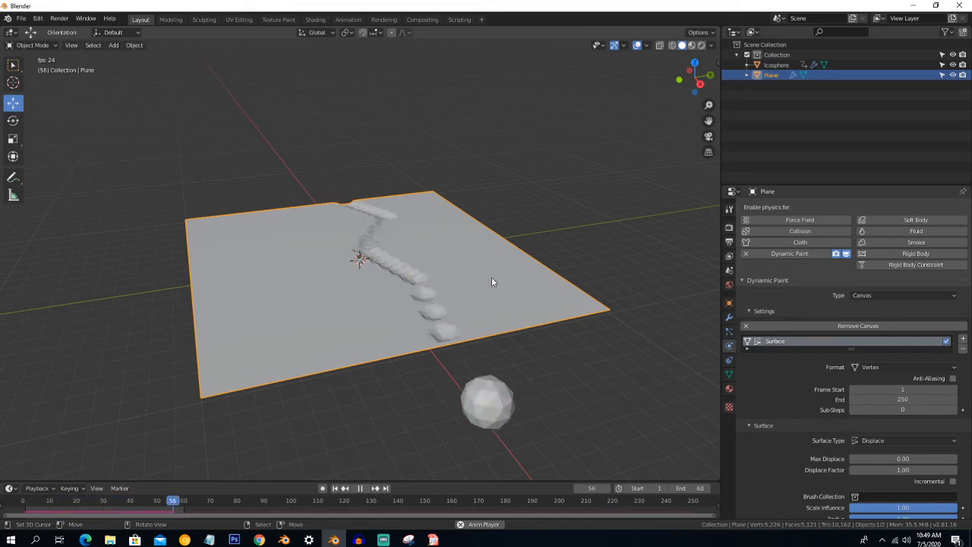
Step: Try the Weight surface type on the canvas and check it in Rendered and Solid shading
{"action": "left_click", "coordinate": [890, 440]}
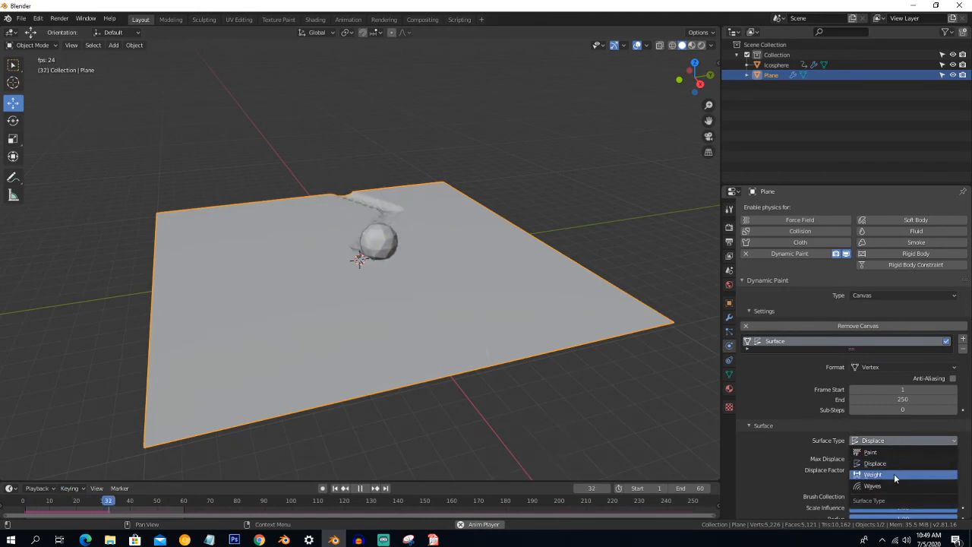
{"action": "left_click", "coordinate": [894, 473]}
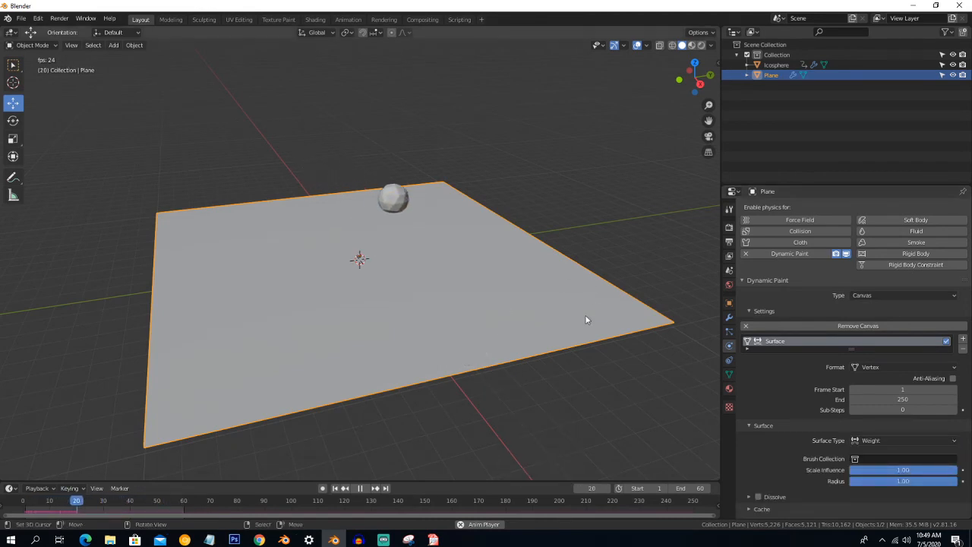
{"action": "left_click", "coordinate": [701, 45]}
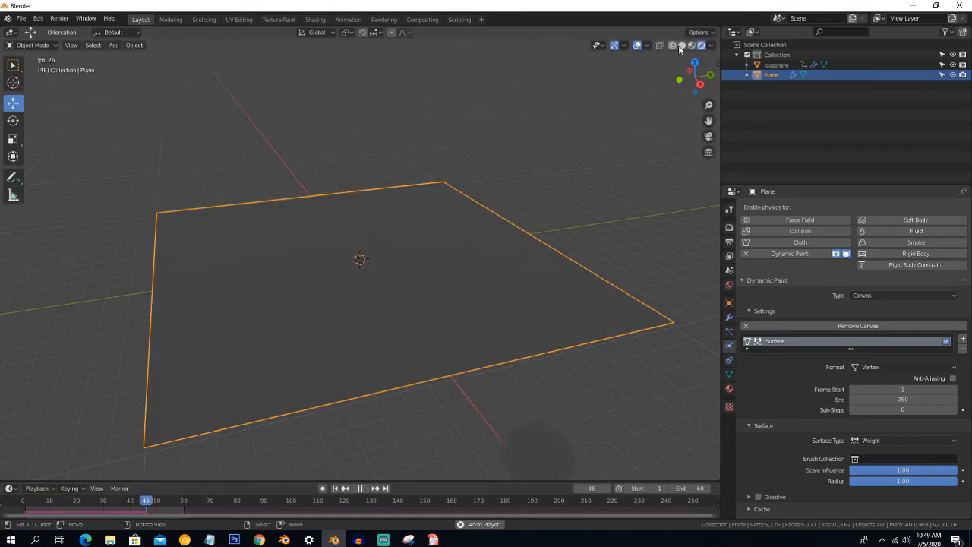
{"action": "left_click", "coordinate": [681, 46]}
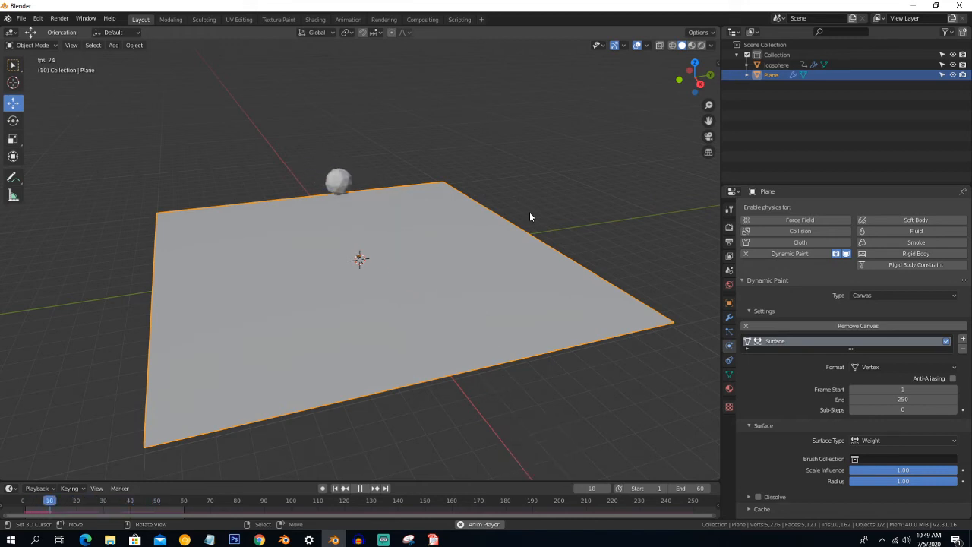
Step: Set the canvas surface type to Waves and watch the effect on the plane during playback
{"action": "left_click", "coordinate": [877, 443]}
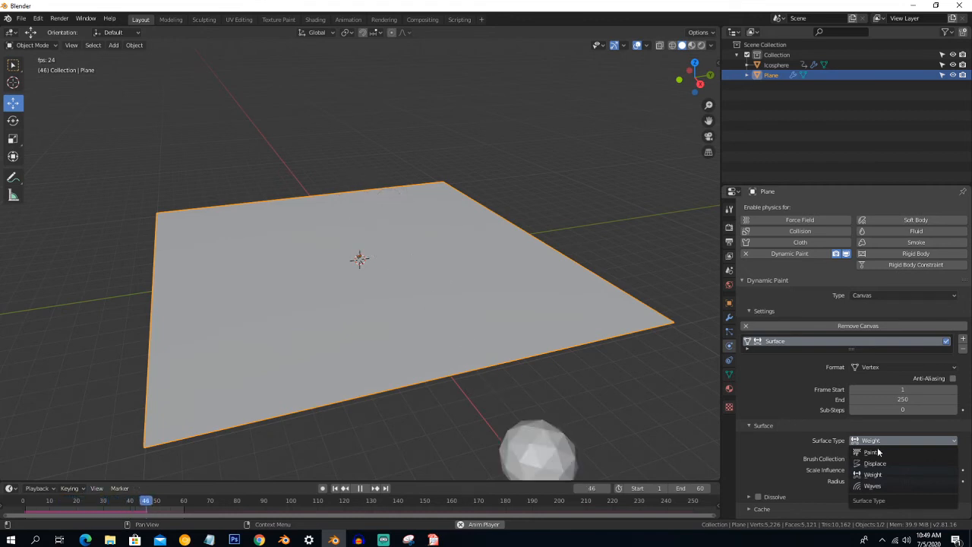
{"action": "left_click", "coordinate": [881, 484]}
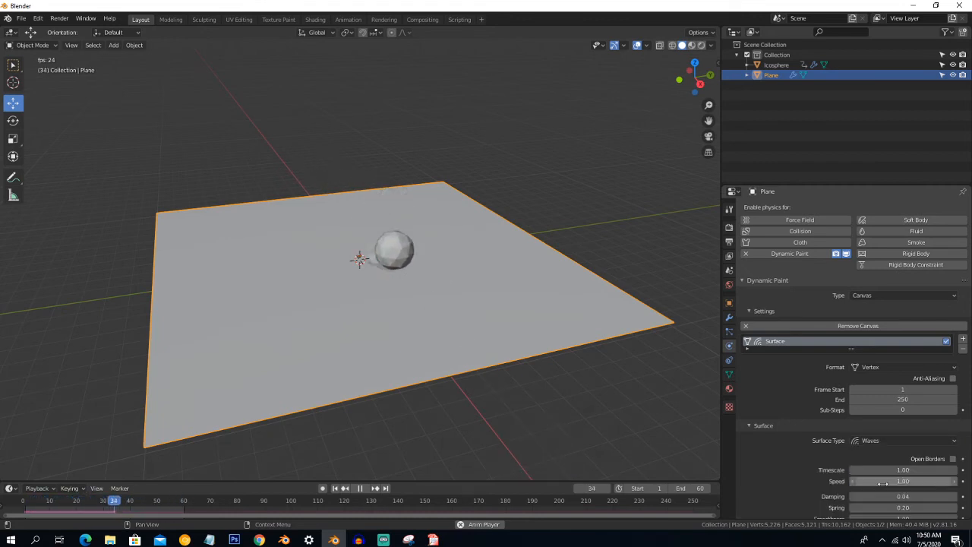
{"action": "mouse_move", "coordinate": [602, 240]}
{"action": "middle_mouse_down"}
{"action": "mouse_move", "coordinate": [590, 243]}
{"action": "mouse_move", "coordinate": [608, 242]}
{"action": "middle_mouse_up"}
{"action": "scroll", "coordinate": [596, 238], "scroll_direction": "up", "scroll_amount": 1}
{"action": "scroll", "coordinate": [596, 237], "scroll_direction": "down", "scroll_amount": 3}
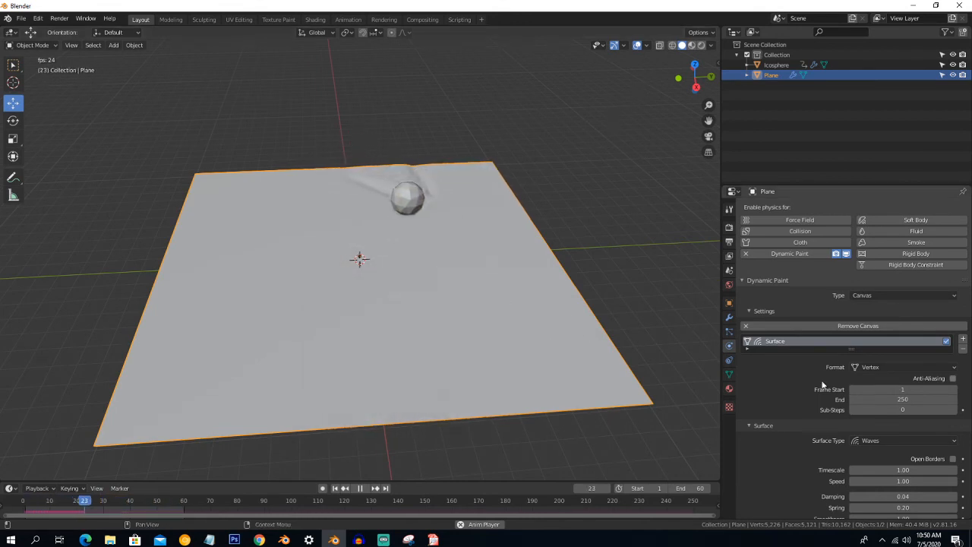
Step: Try the Open Borders option on the Waves canvas during playback, switch it off again and stop the animation
{"action": "scroll", "coordinate": [876, 389], "scroll_direction": "down", "scroll_amount": 3}
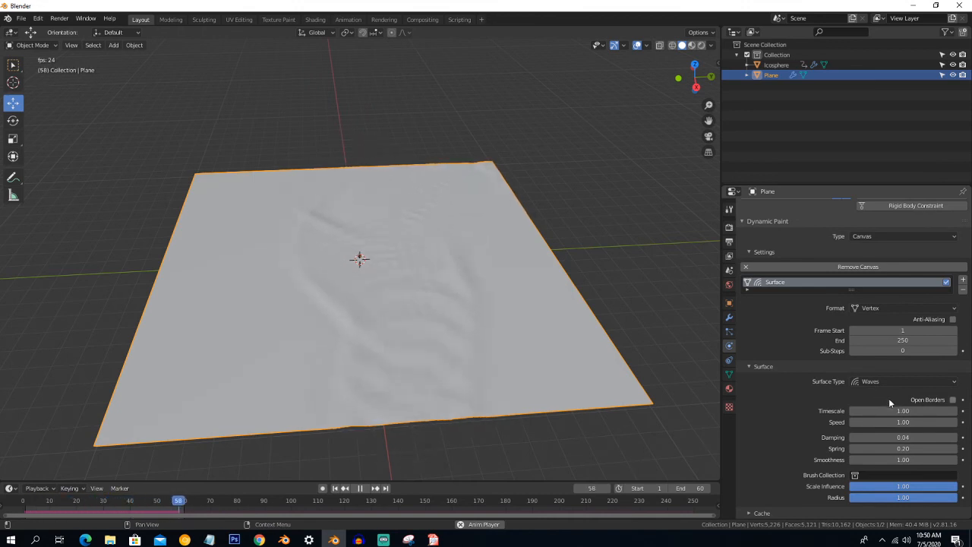
{"action": "left_click", "coordinate": [953, 399]}
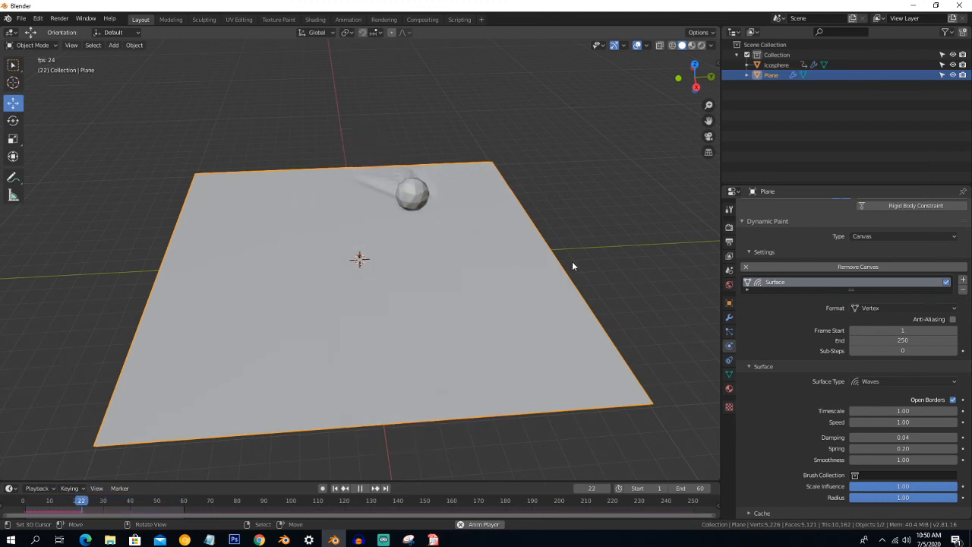
{"action": "left_click", "coordinate": [953, 399]}
{"action": "scroll", "coordinate": [953, 379], "scroll_direction": "up", "scroll_amount": 2}
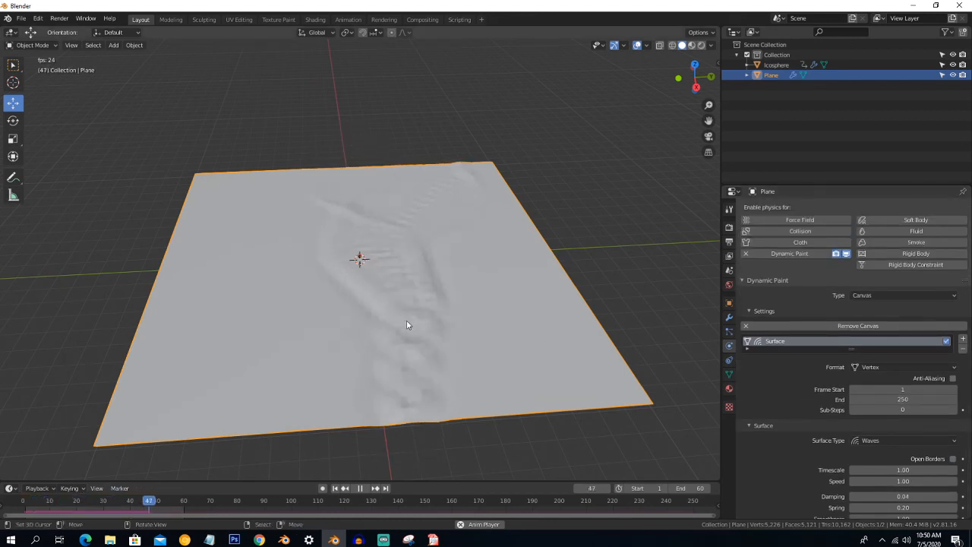
{"action": "key", "text": "space"}
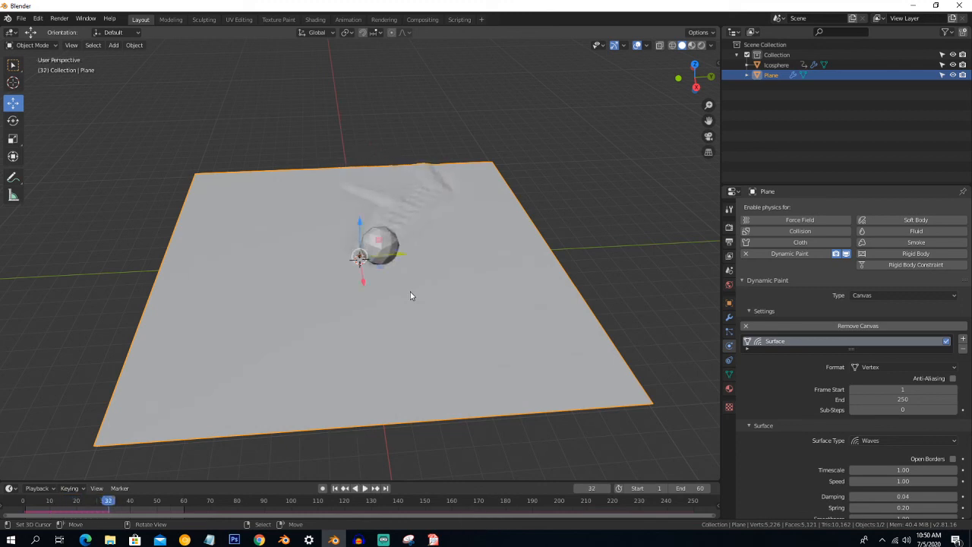
Step: Check the icosphere's brush settings, then set the plane canvas's surface type to Paint
{"action": "left_click", "coordinate": [372, 249]}
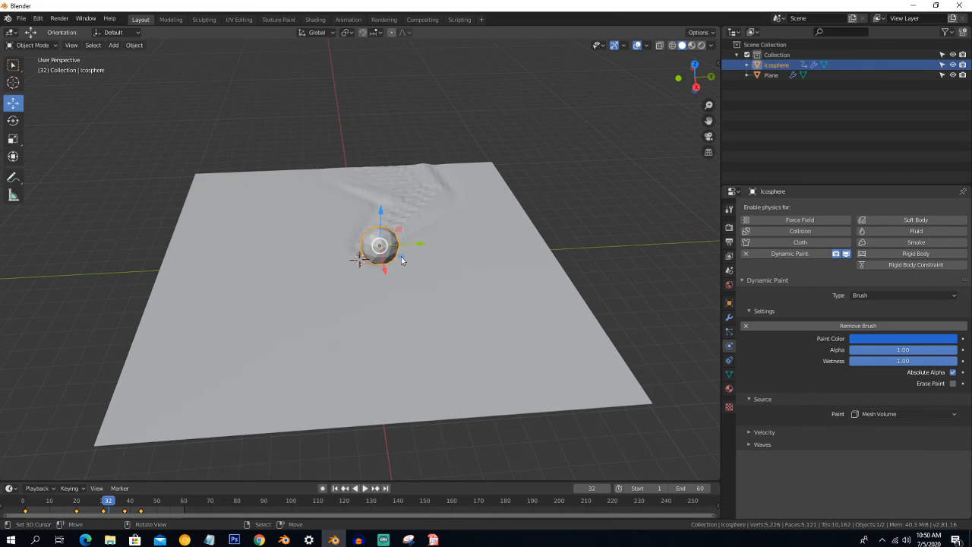
{"action": "left_click", "coordinate": [447, 279]}
{"action": "scroll", "coordinate": [892, 401], "scroll_direction": "down", "scroll_amount": 2}
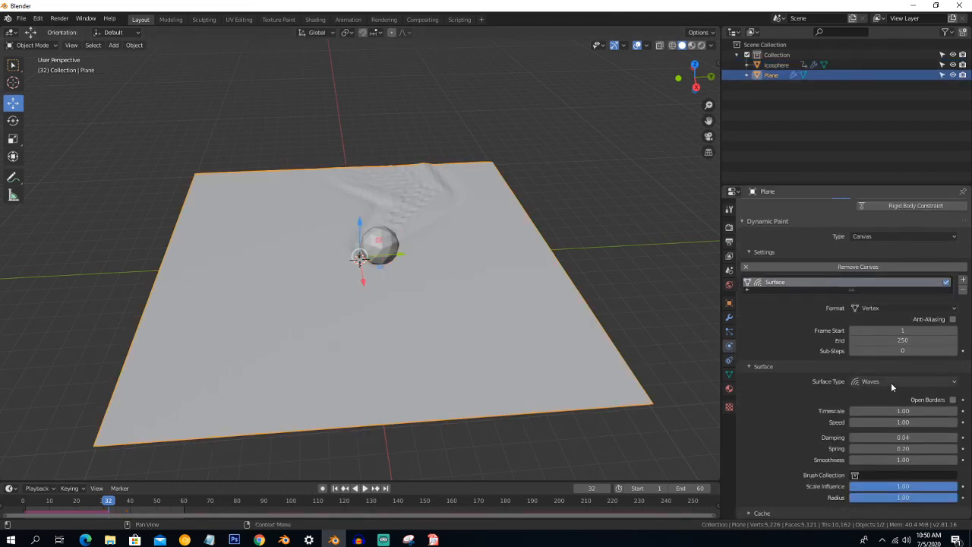
{"action": "left_click", "coordinate": [891, 382]}
{"action": "left_click", "coordinate": [893, 393]}
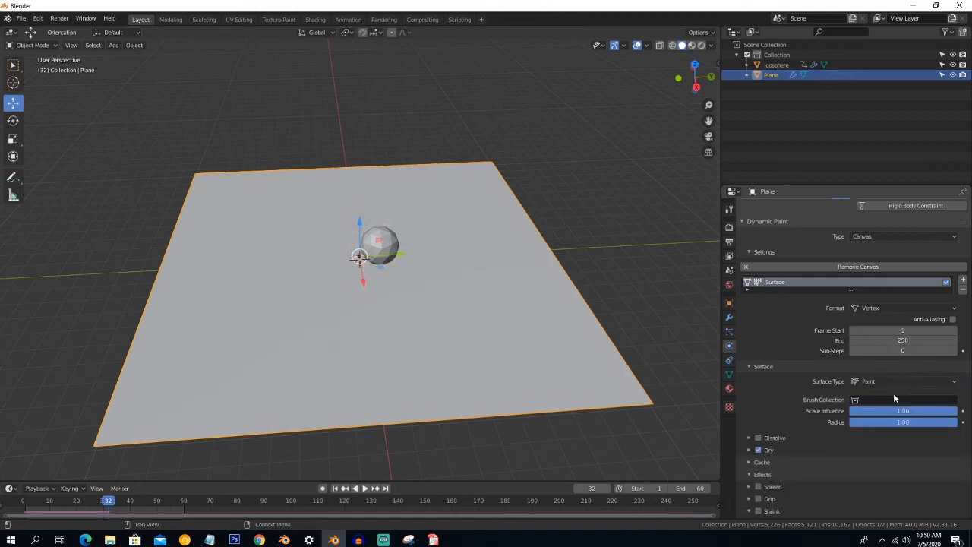
Step: Play the animation and check the painted plane in Solid, Rendered and Material Preview shading, then return to Solid shading
{"action": "key", "text": "space"}
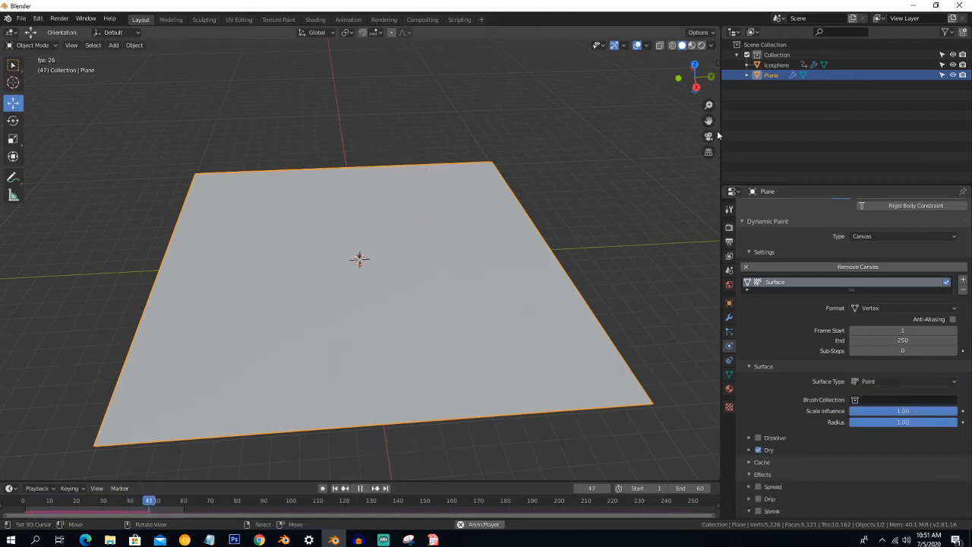
{"action": "key", "text": "space"}
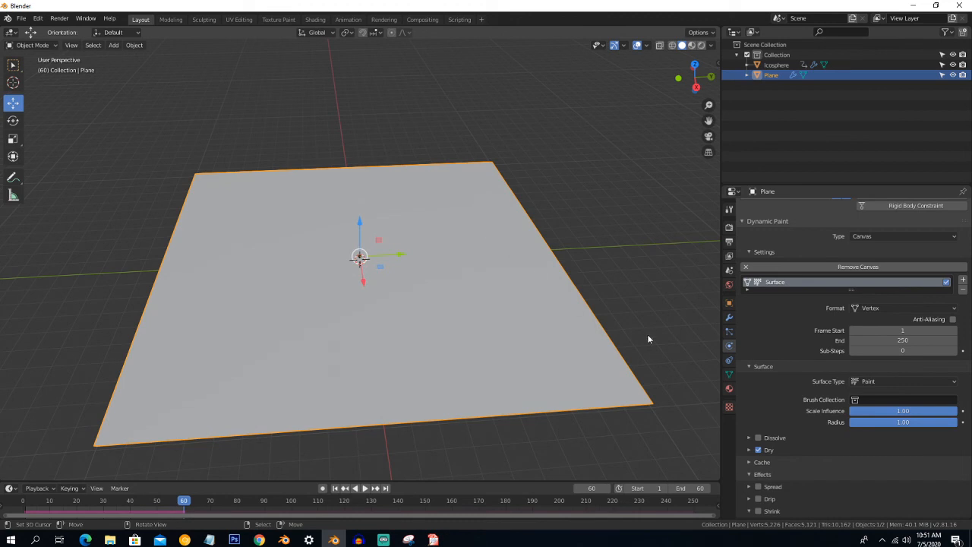
{"action": "key", "text": "space"}
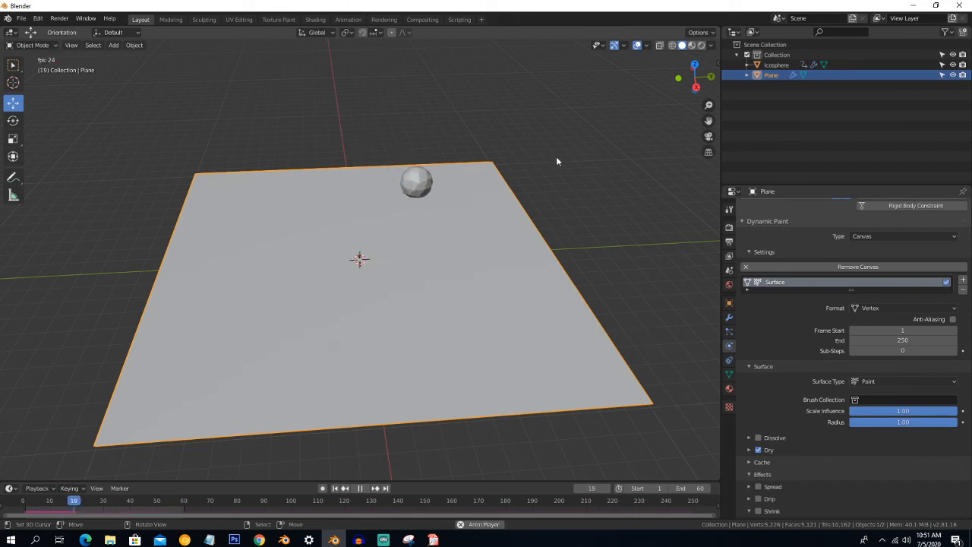
{"action": "key", "text": "space"}
{"action": "left_click", "coordinate": [701, 45]}
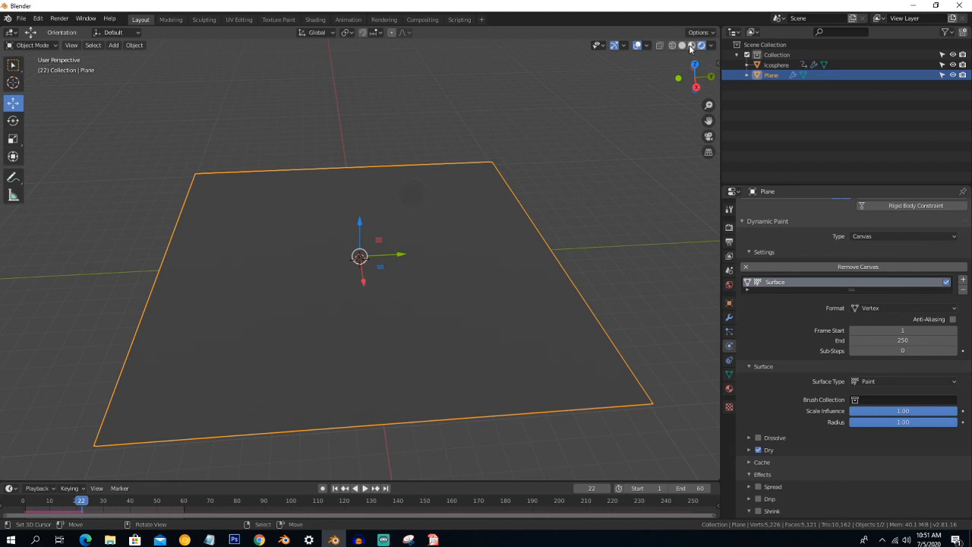
{"action": "left_click", "coordinate": [689, 45]}
{"action": "key", "text": "space"}
{"action": "key", "text": "space"}
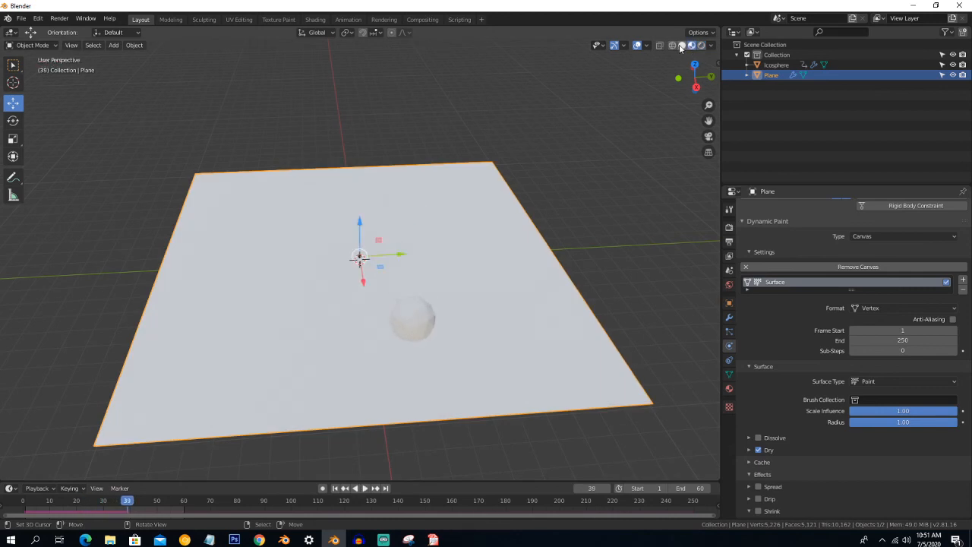
{"action": "left_click", "coordinate": [681, 45]}
{"action": "scroll", "coordinate": [803, 395], "scroll_direction": "up", "scroll_amount": 2}
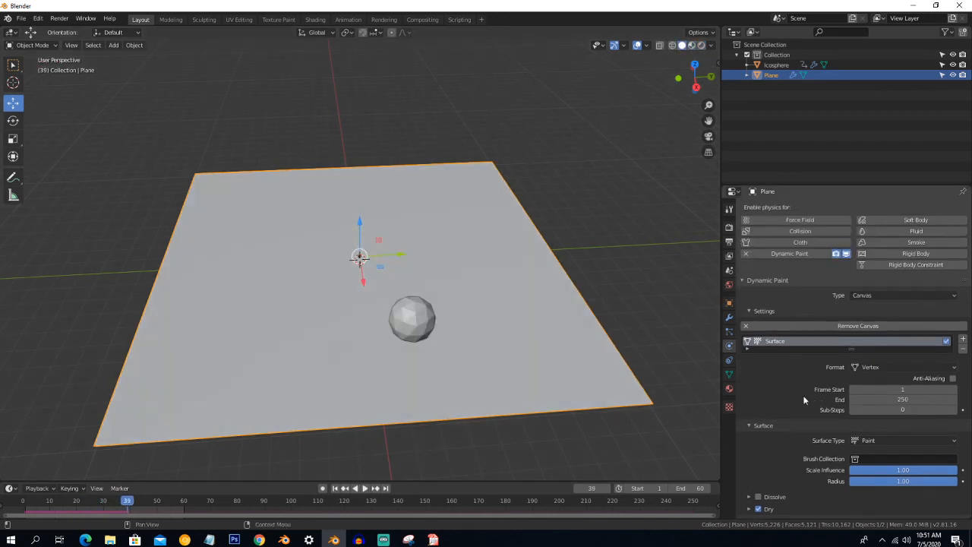
Step: Try Mesh Volume + Proximity as the icosphere brush's paint source with a distance of 3.9, then restore Mesh Volume
{"action": "left_click", "coordinate": [422, 323]}
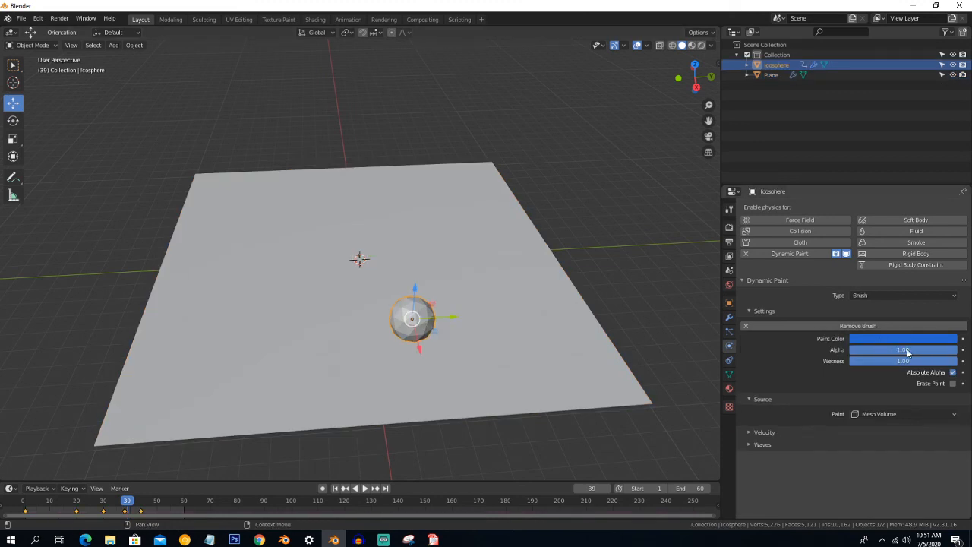
{"action": "mouse_move", "coordinate": [916, 356]}
{"action": "left_mouse_down"}
{"action": "mouse_move", "coordinate": [811, 356]}
{"action": "mouse_move", "coordinate": [957, 350]}
{"action": "left_mouse_up"}
{"action": "left_click", "coordinate": [884, 414]}
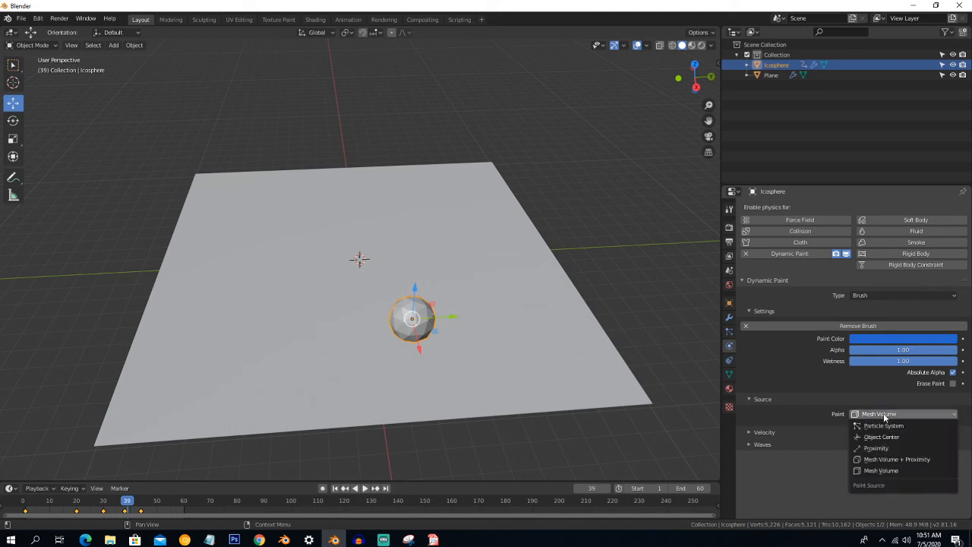
{"action": "left_click", "coordinate": [907, 460]}
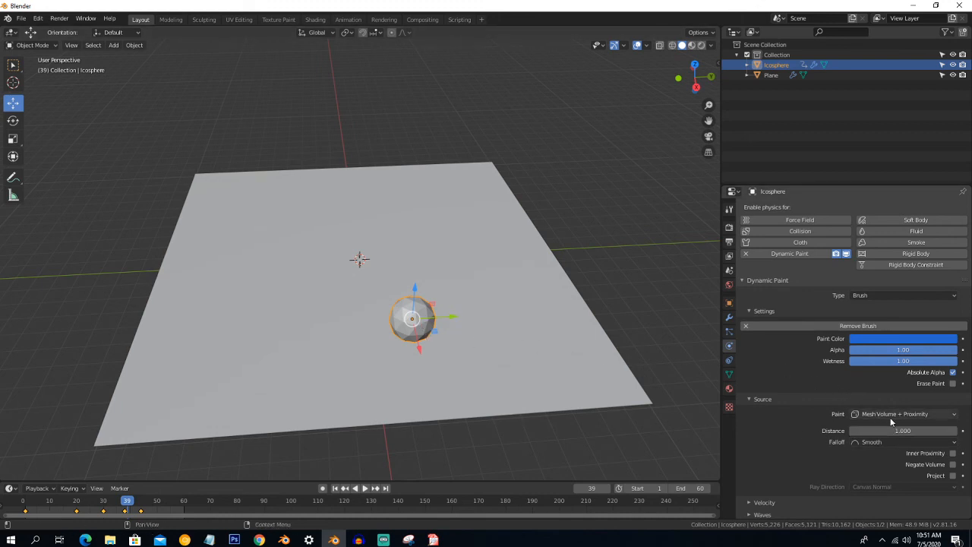
{"action": "mouse_move", "coordinate": [902, 430]}
{"action": "left_mouse_down"}
{"action": "mouse_move", "coordinate": [958, 430]}
{"action": "mouse_move", "coordinate": [900, 430]}
{"action": "left_mouse_up"}
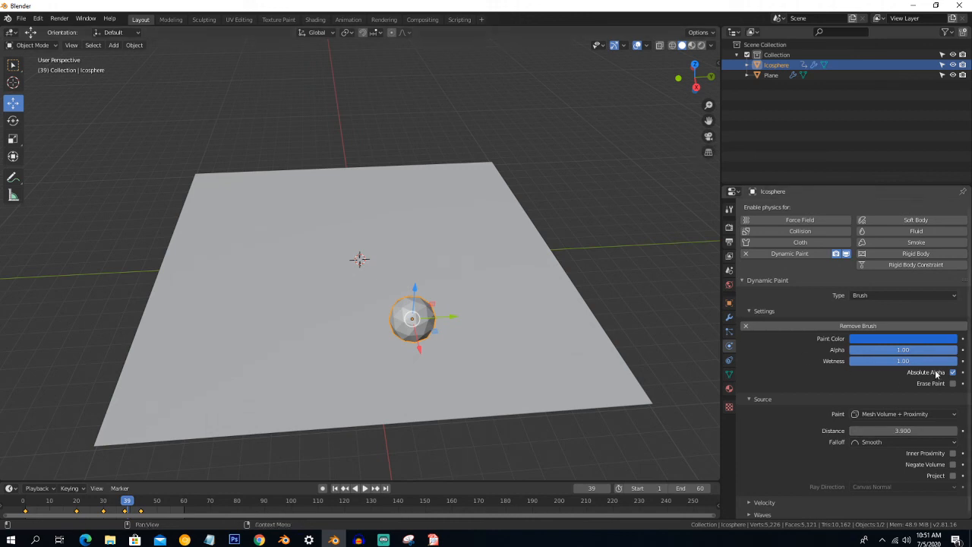
{"action": "left_click", "coordinate": [923, 415]}
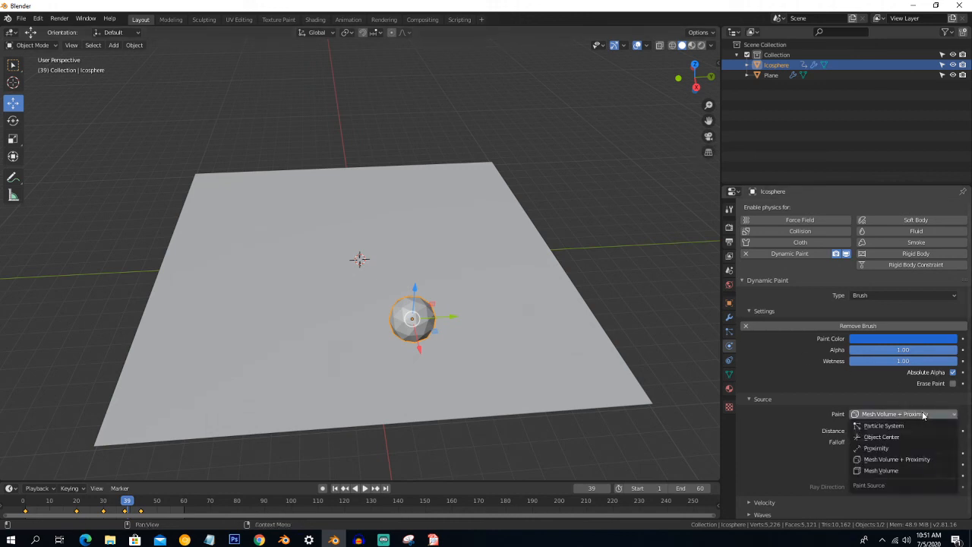
{"action": "left_click", "coordinate": [913, 470]}
{"action": "left_click", "coordinate": [914, 414]}
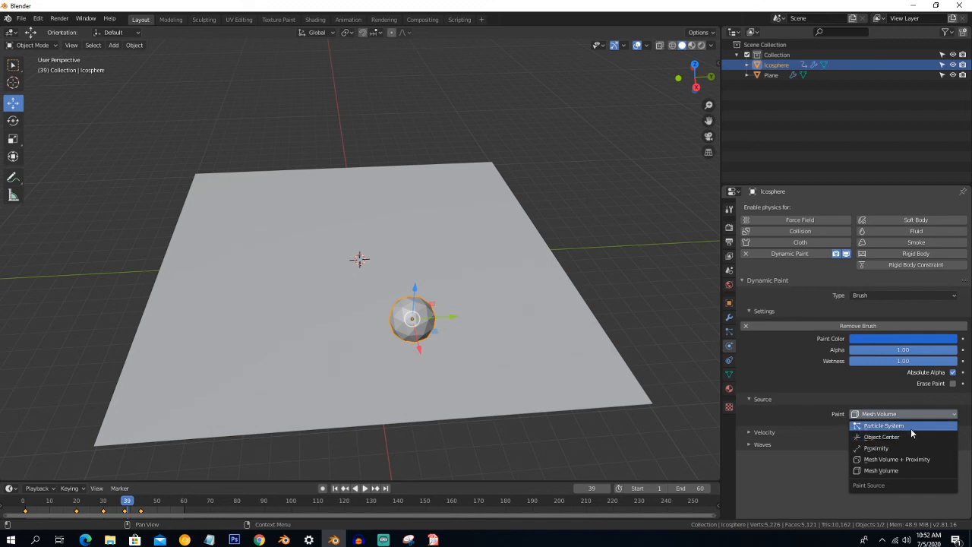
{"action": "left_click", "coordinate": [921, 410]}
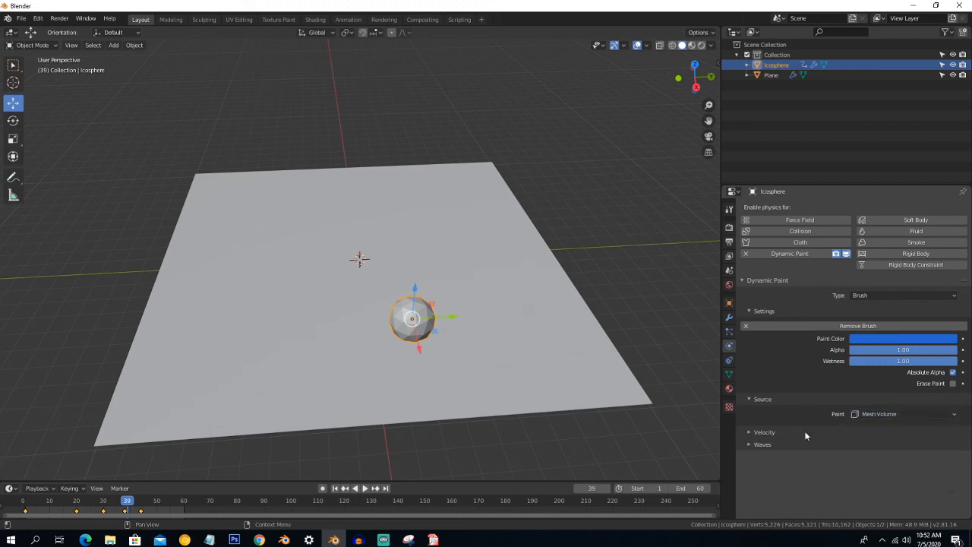
Step: Examine the icosphere brush's Waves type options, then review the plane canvas's surface, effects and output settings
{"action": "left_click", "coordinate": [792, 447]}
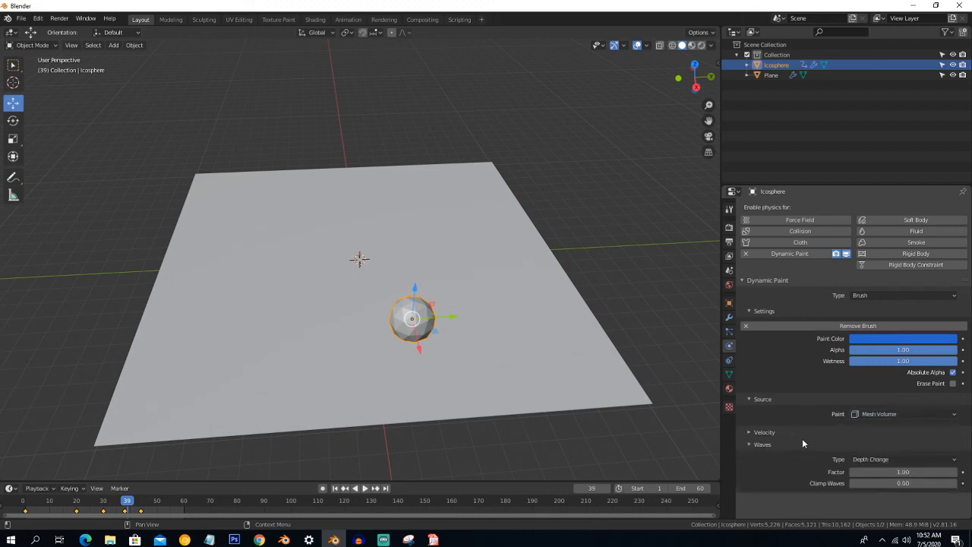
{"action": "left_click", "coordinate": [898, 461]}
{"action": "left_click", "coordinate": [524, 291]}
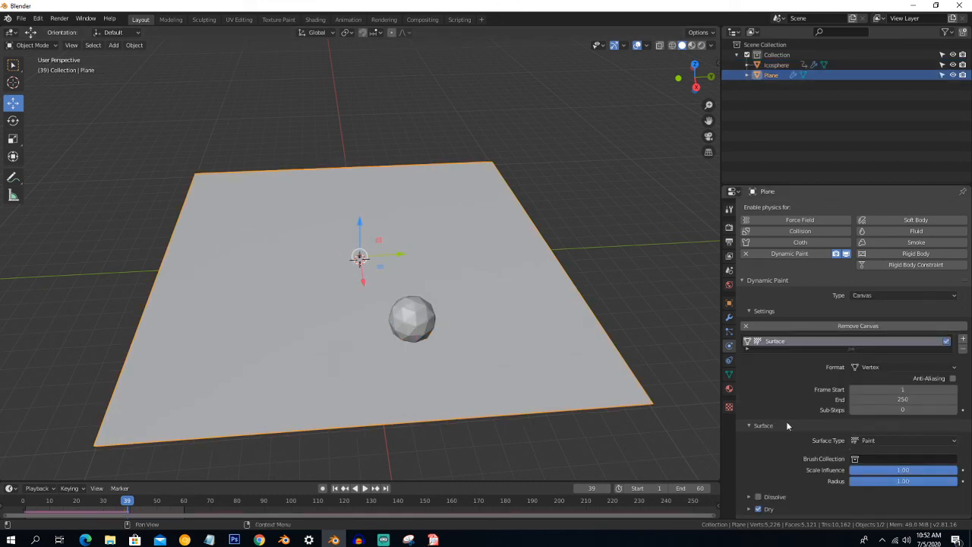
{"action": "scroll", "coordinate": [787, 426], "scroll_direction": "down", "scroll_amount": 4}
{"action": "scroll", "coordinate": [788, 426], "scroll_direction": "up", "scroll_amount": 4}
{"action": "scroll", "coordinate": [787, 426], "scroll_direction": "down", "scroll_amount": 4}
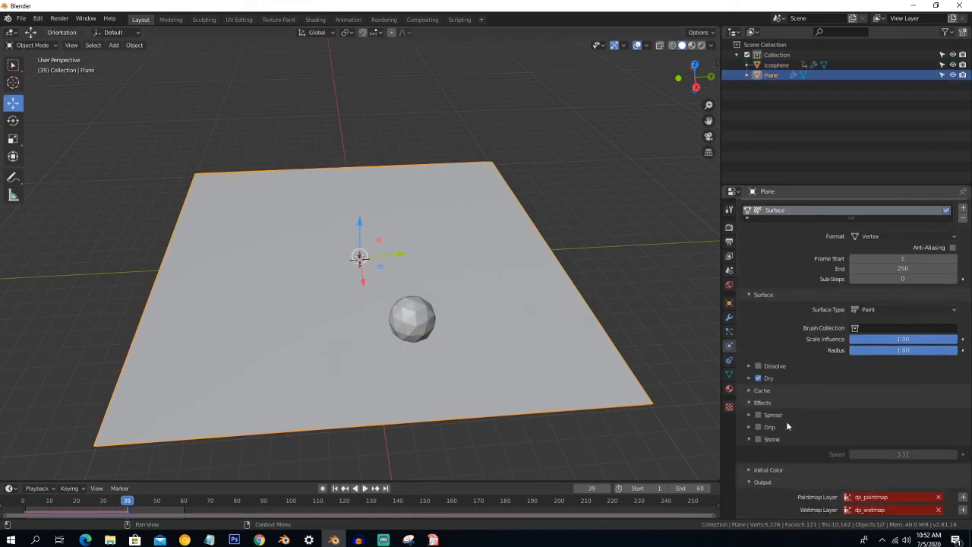